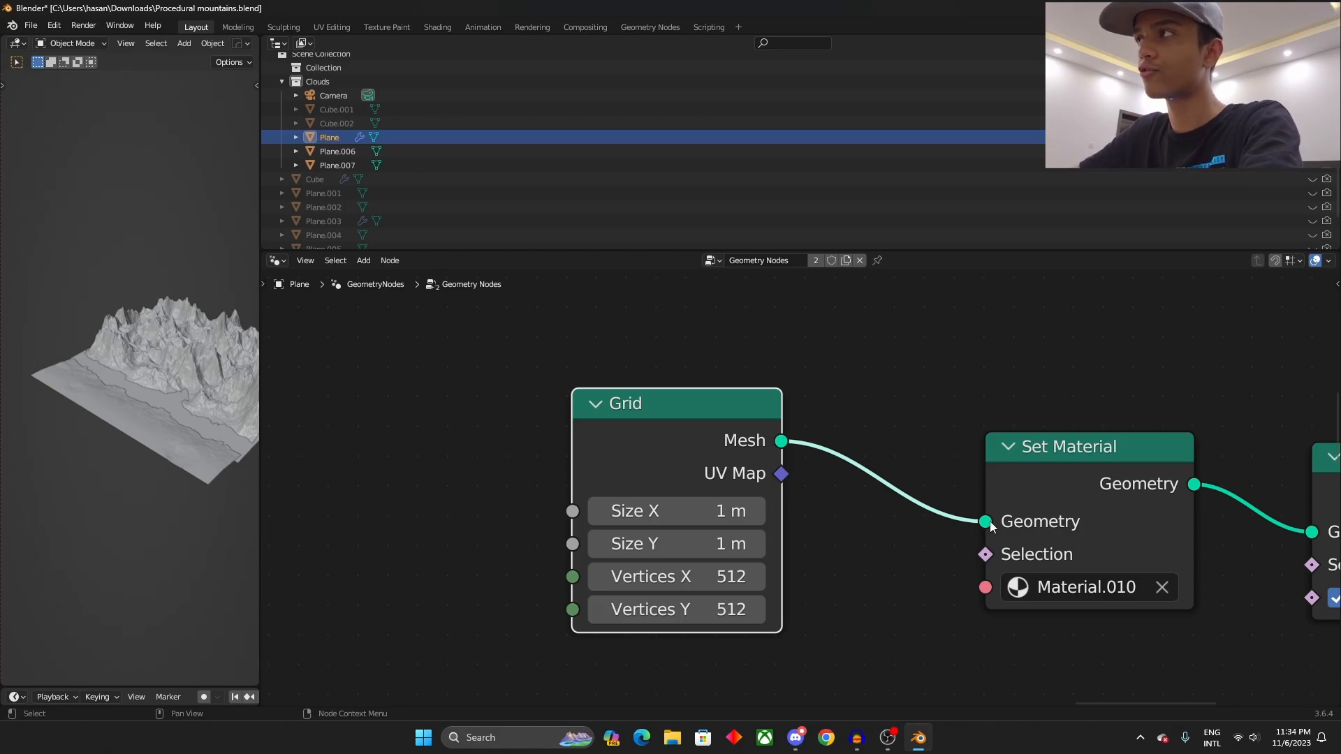
Reposition the Set Material and Set Shade Smooth nodes slightly within the chain that follows the Grid node.
scroll(1042, 492, down, 8)
middle_drag(1045, 530, 932, 532)
scroll(900, 516, up, 2)
drag(878, 503, 847, 478)
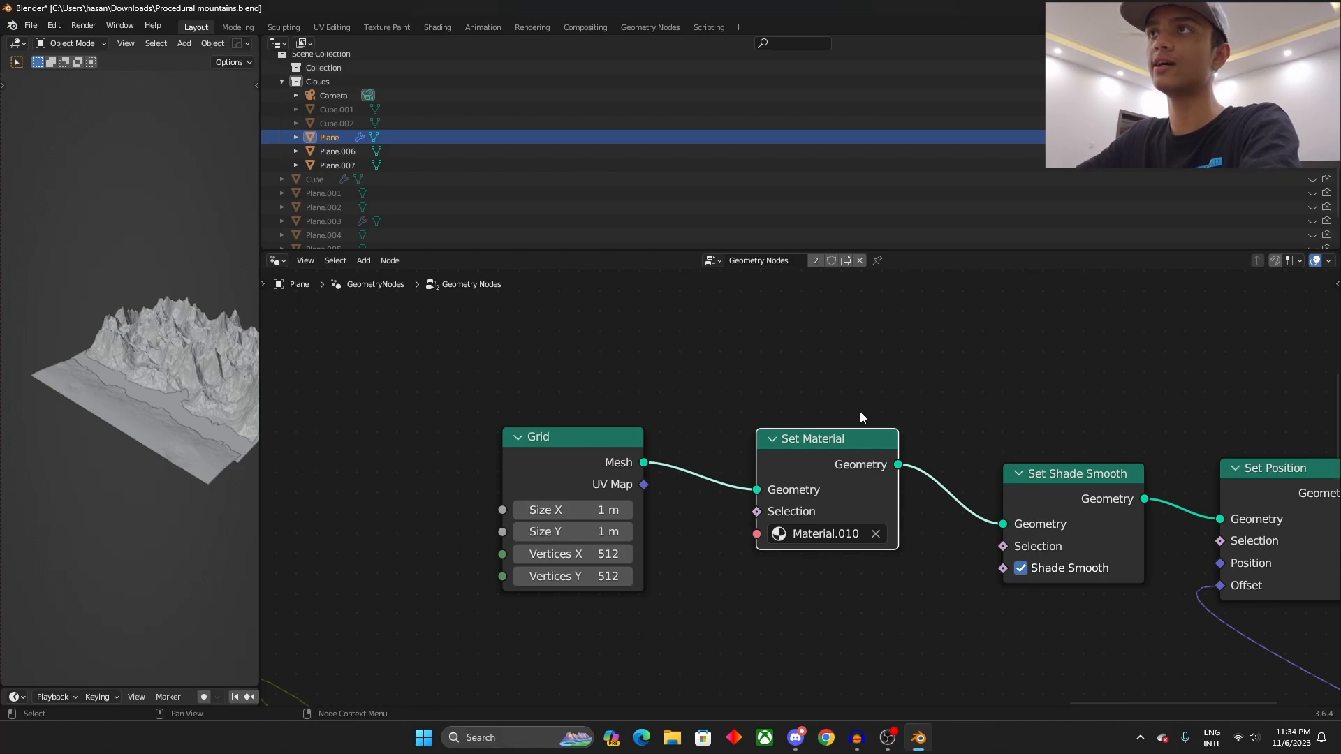
scroll(908, 413, down, 4)
middle_drag(910, 426, 671, 358)
scroll(671, 358, up, 3)
mouse_move(772, 417)
mouse_down()
mouse_move(786, 419)
mouse_move(762, 405)
mouse_up()
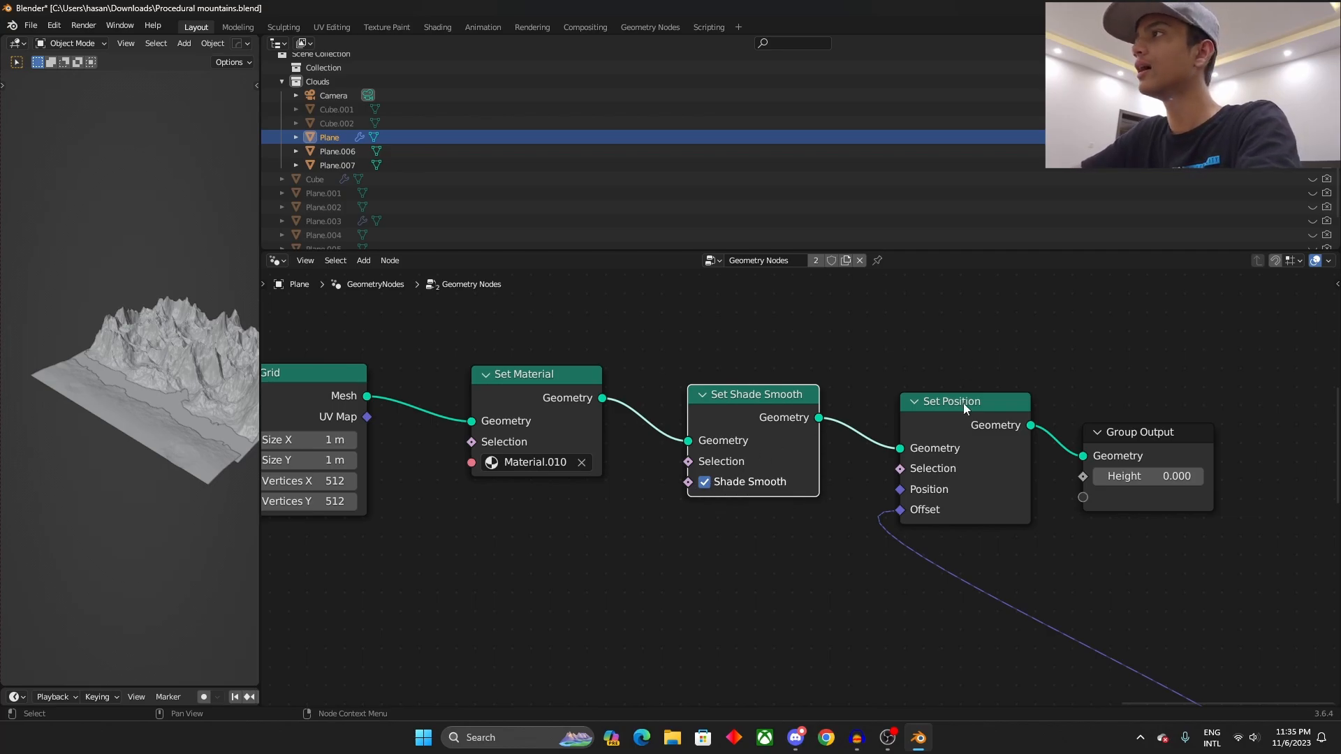
Reposition the Set Position and Group Output nodes at the end of the geometry chain.
scroll(1010, 445, down, 2)
middle_drag(956, 442, 820, 441)
scroll(856, 419, up, 3)
drag(856, 419, 845, 416)
drag(1029, 447, 1070, 387)
Select the whole group of value, texture, mix and colour nodes that drives the Set Position offset.
scroll(807, 460, down, 11)
middle_drag(864, 482, 933, 411)
scroll(777, 462, down, 5)
middle_drag(777, 461, 970, 433)
drag(526, 378, 1054, 671)
middle_drag(1080, 568, 960, 580)
scroll(1074, 279, up, 7)
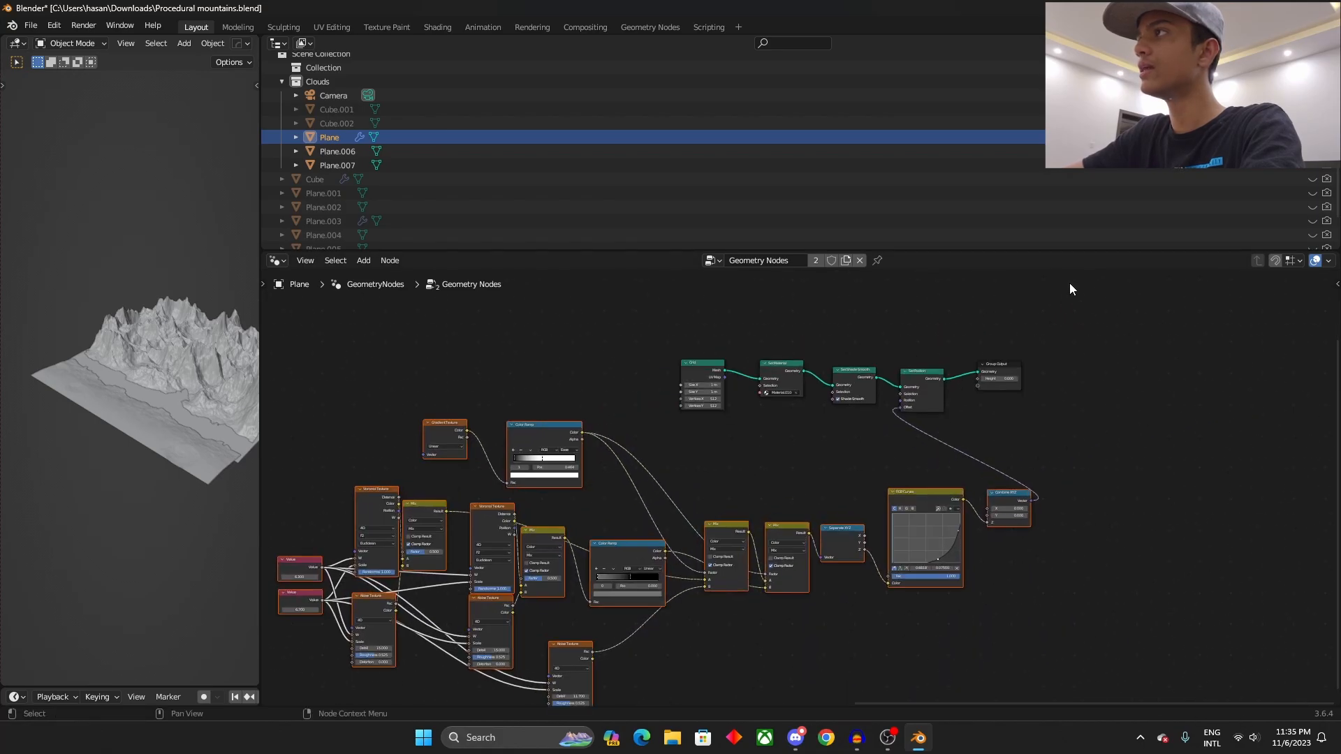
Move the Set Position node slightly upward between the Set Shade Smooth and Group Output nodes.
scroll(986, 341, up, 4)
middle_drag(1000, 379, 872, 483)
scroll(944, 335, up, 4)
drag(944, 340, 944, 310)
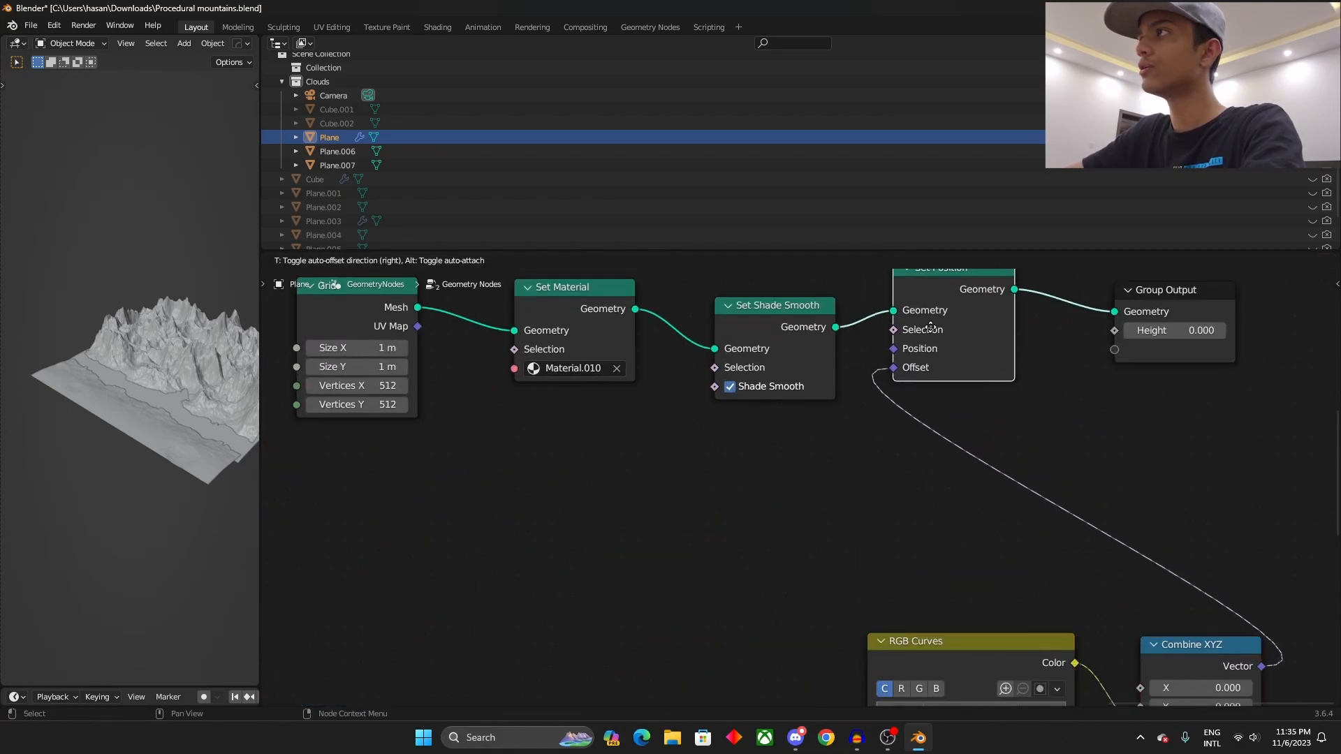
Resize the 3D viewport so it shows more terrain while the node editor still fits the full node tree.
drag(259, 430, 595, 466)
mouse_move(516, 430)
middle_down()
mouse_move(488, 409)
mouse_move(529, 409)
middle_up()
scroll(829, 505, down, 4)
middle_drag(829, 505, 1032, 404)
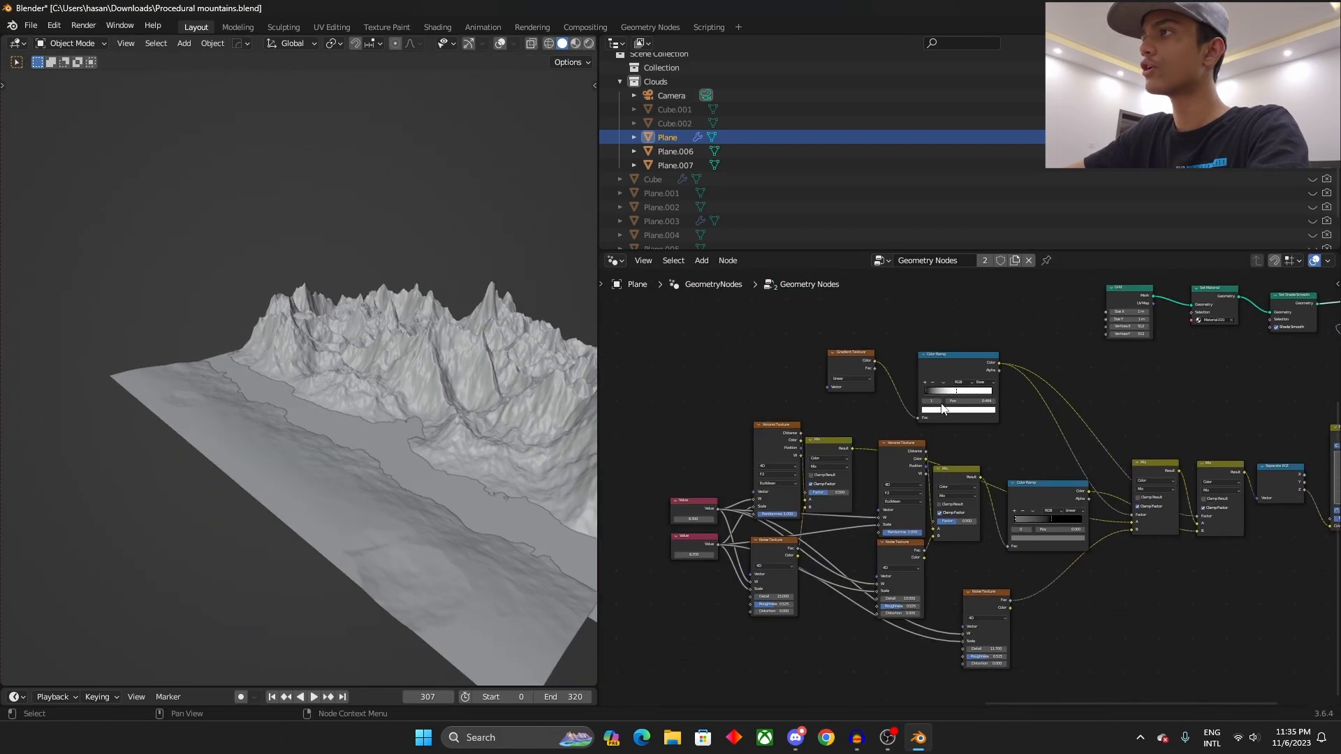
drag(595, 336, 318, 336)
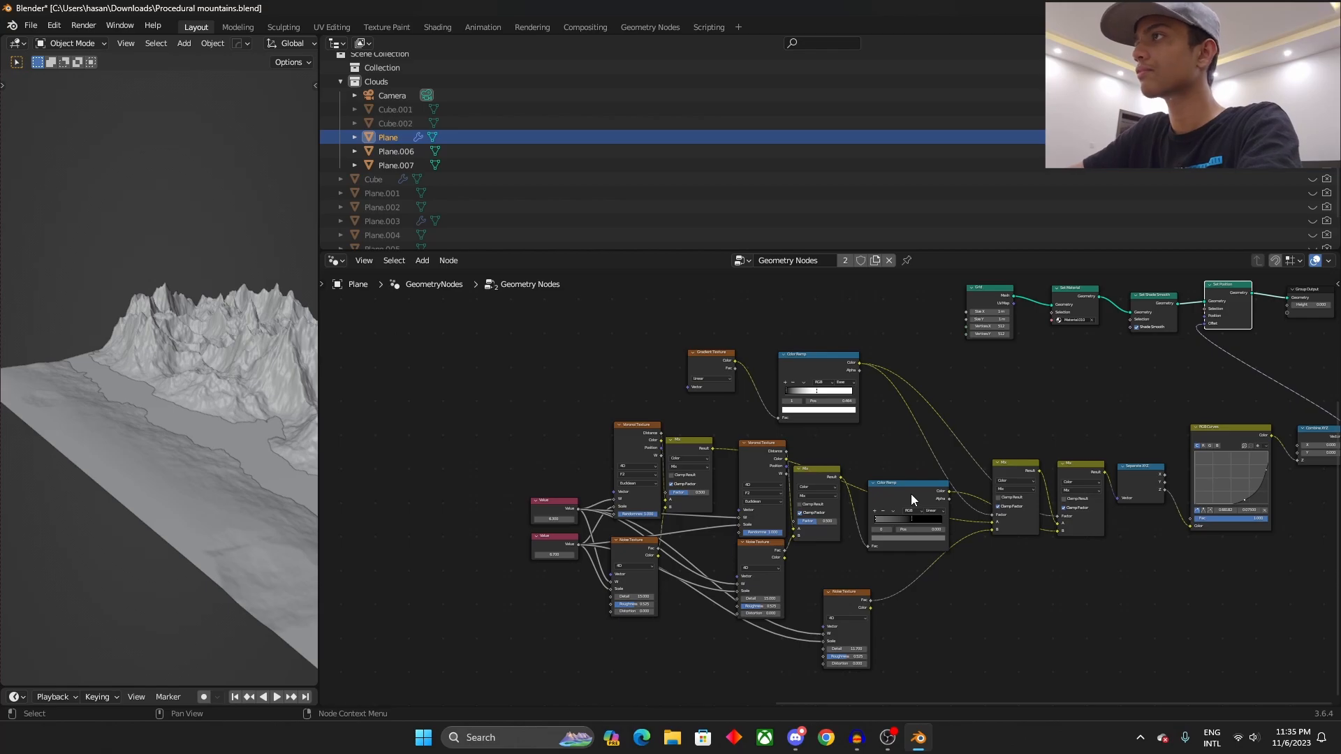
Shift the 6.300 and 6.700 Value nodes in front of the texture nodes so their links are clear.
scroll(910, 493, up, 5)
middle_drag(896, 430, 839, 528)
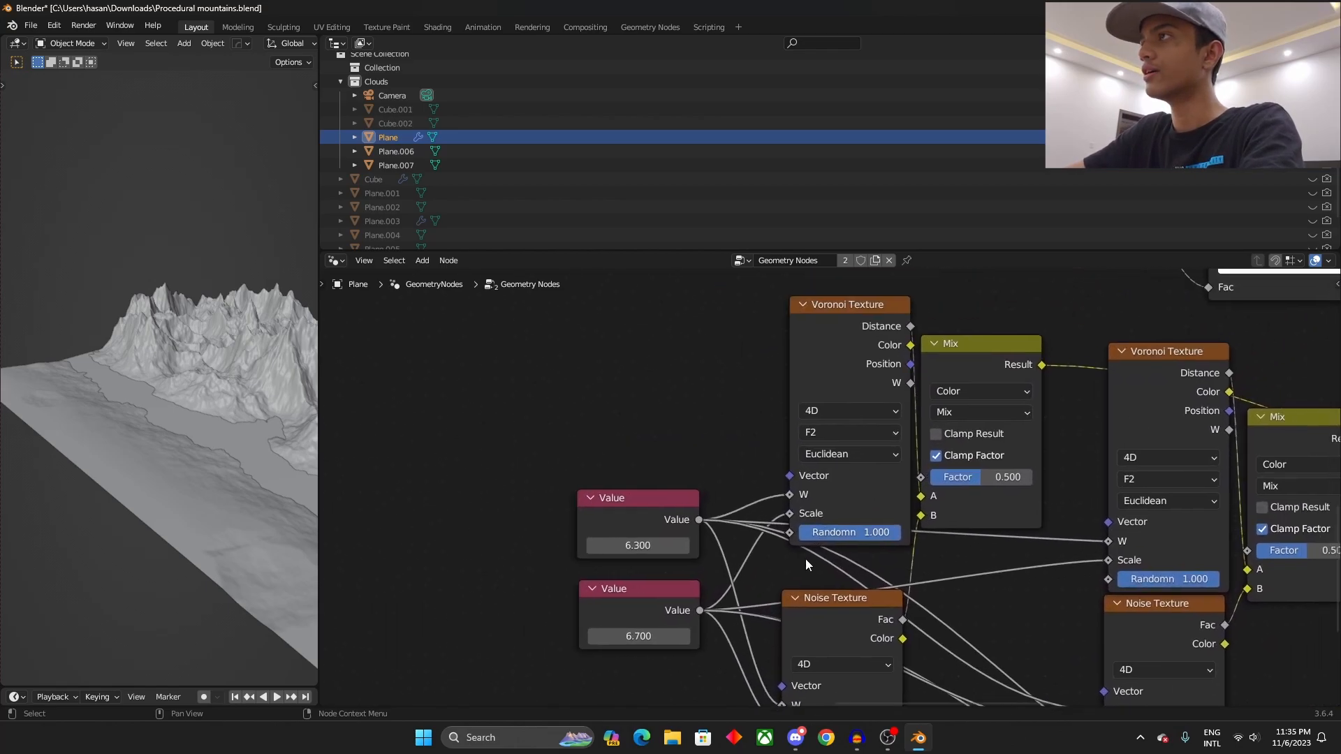
drag(623, 517, 619, 488)
scroll(634, 503, down, 2)
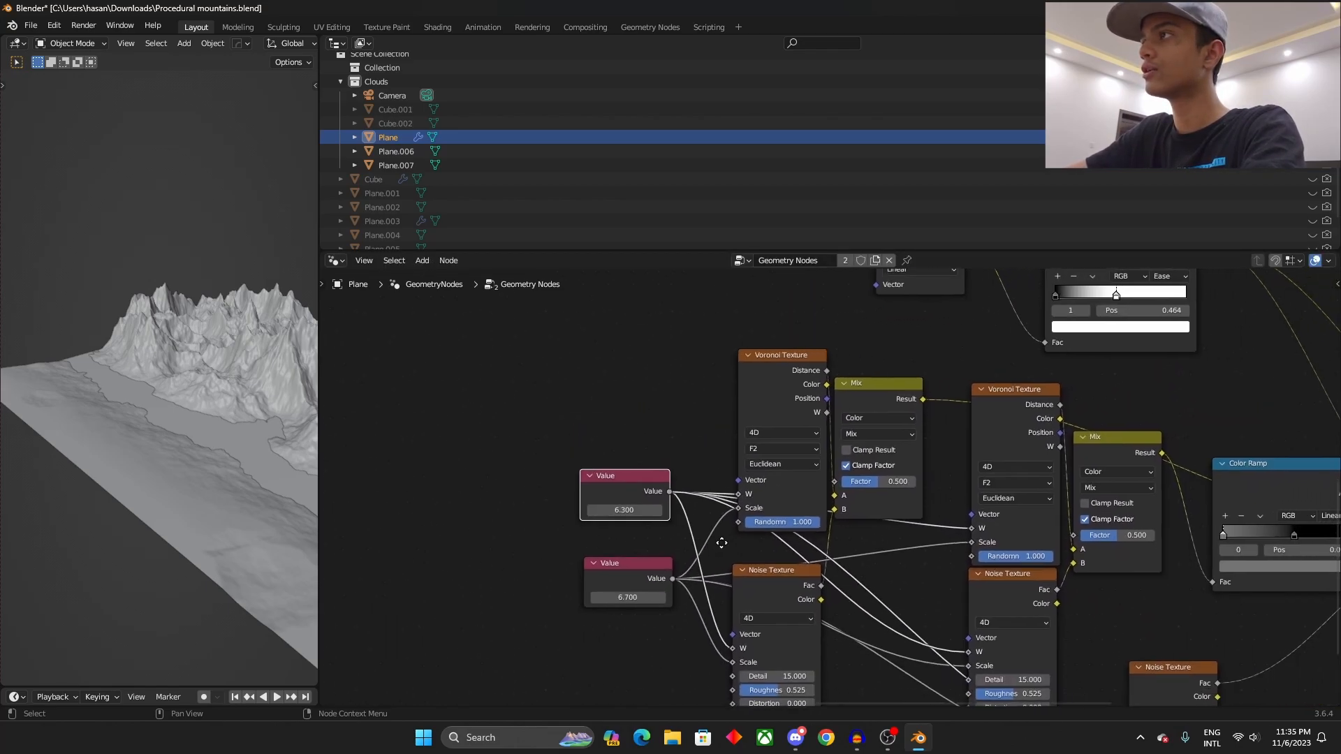
scroll(960, 529, up, 1)
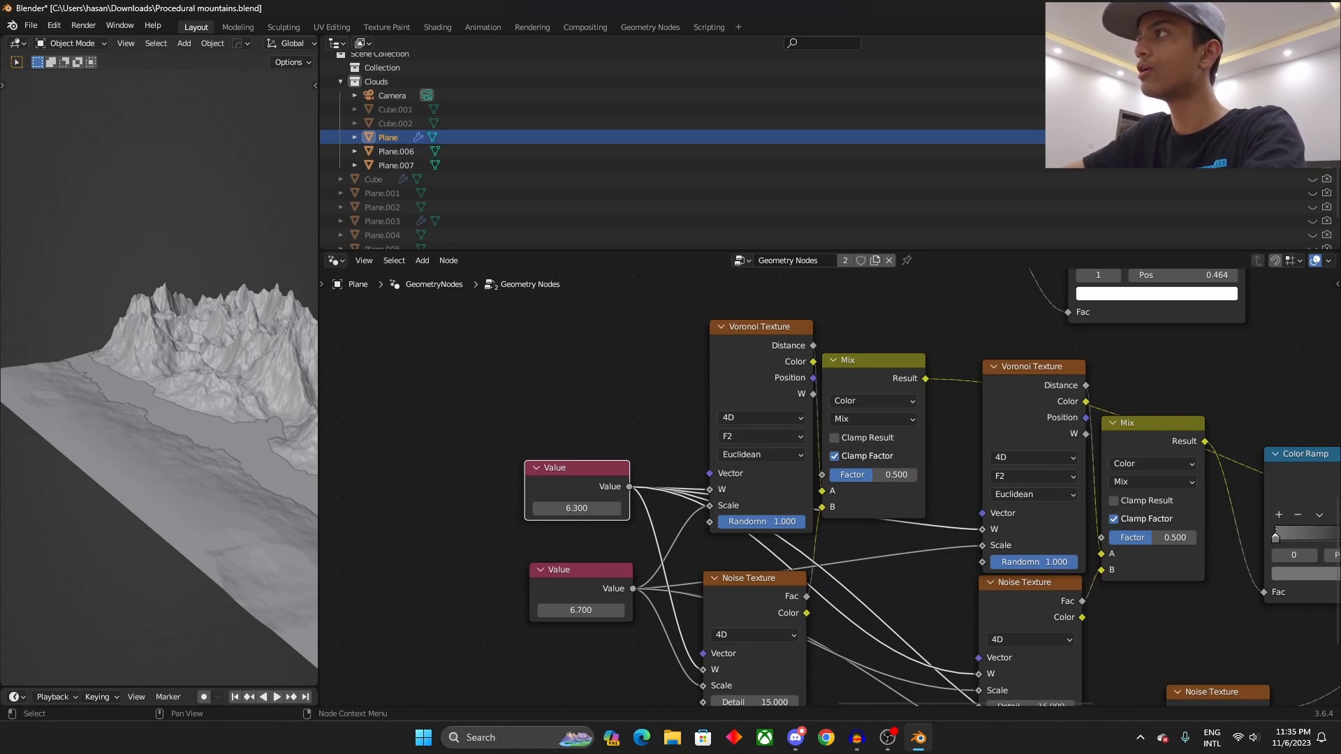
drag(564, 568, 518, 549)
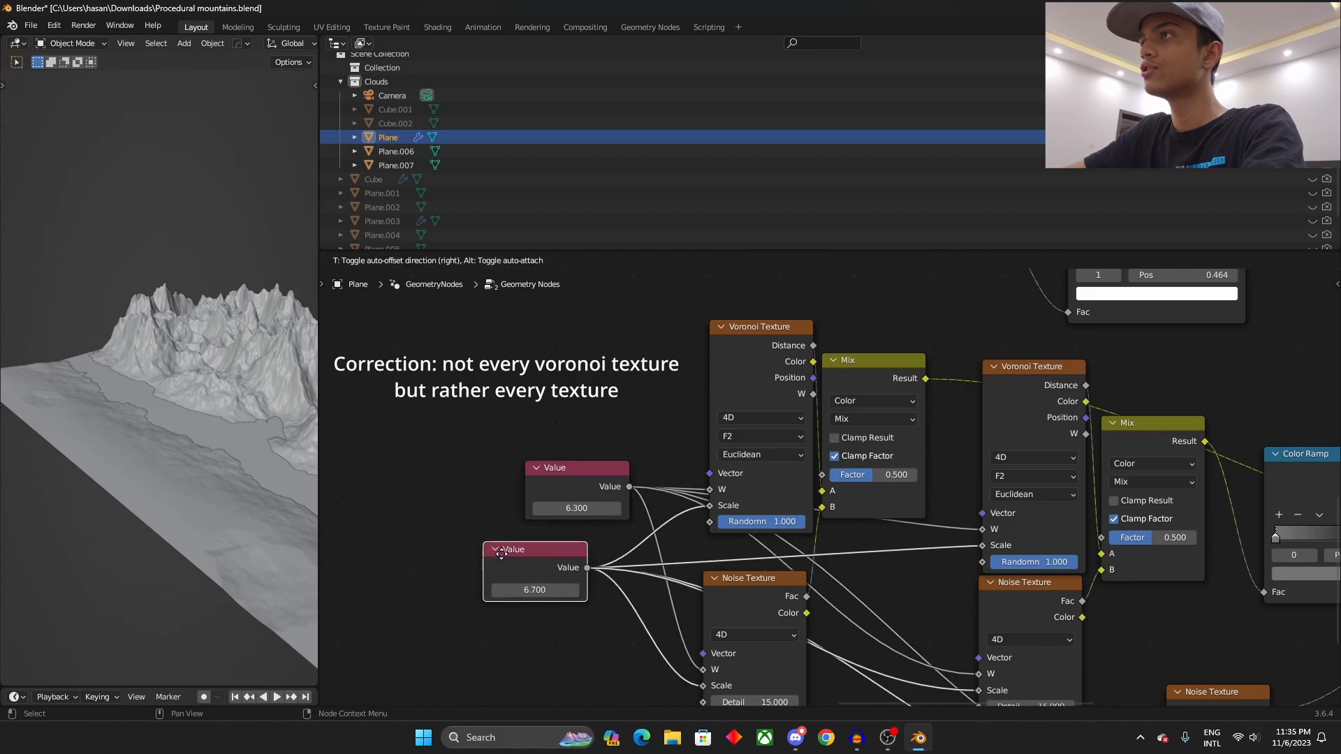
mouse_move(556, 471)
mouse_down()
mouse_move(520, 474)
mouse_move(627, 477)
mouse_move(533, 472)
mouse_move(595, 490)
mouse_move(581, 476)
mouse_up()
Line up the 6.300 Value node directly above the 6.700 Value node.
scroll(1048, 649, down, 1)
middle_drag(1131, 698, 1115, 606)
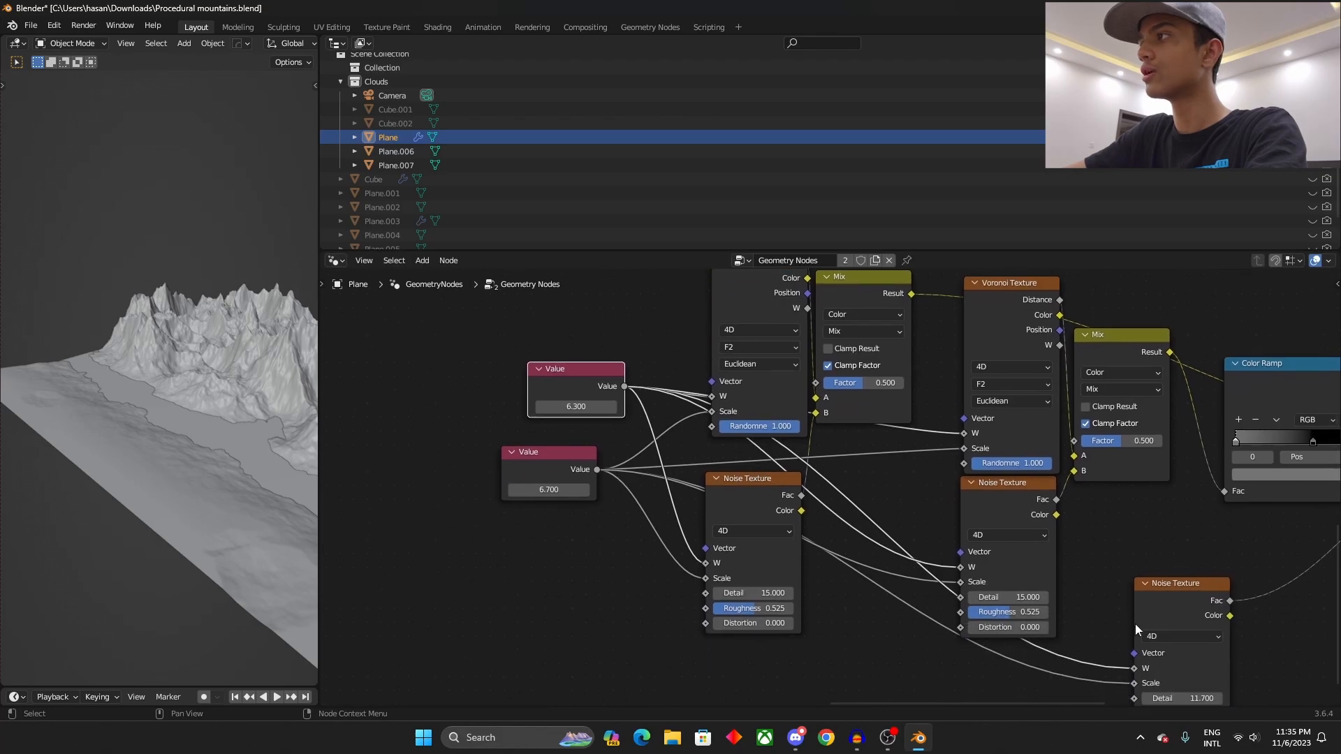
mouse_move(559, 379)
mouse_down()
mouse_move(834, 490)
mouse_move(744, 490)
mouse_move(525, 364)
mouse_move(542, 393)
mouse_up()
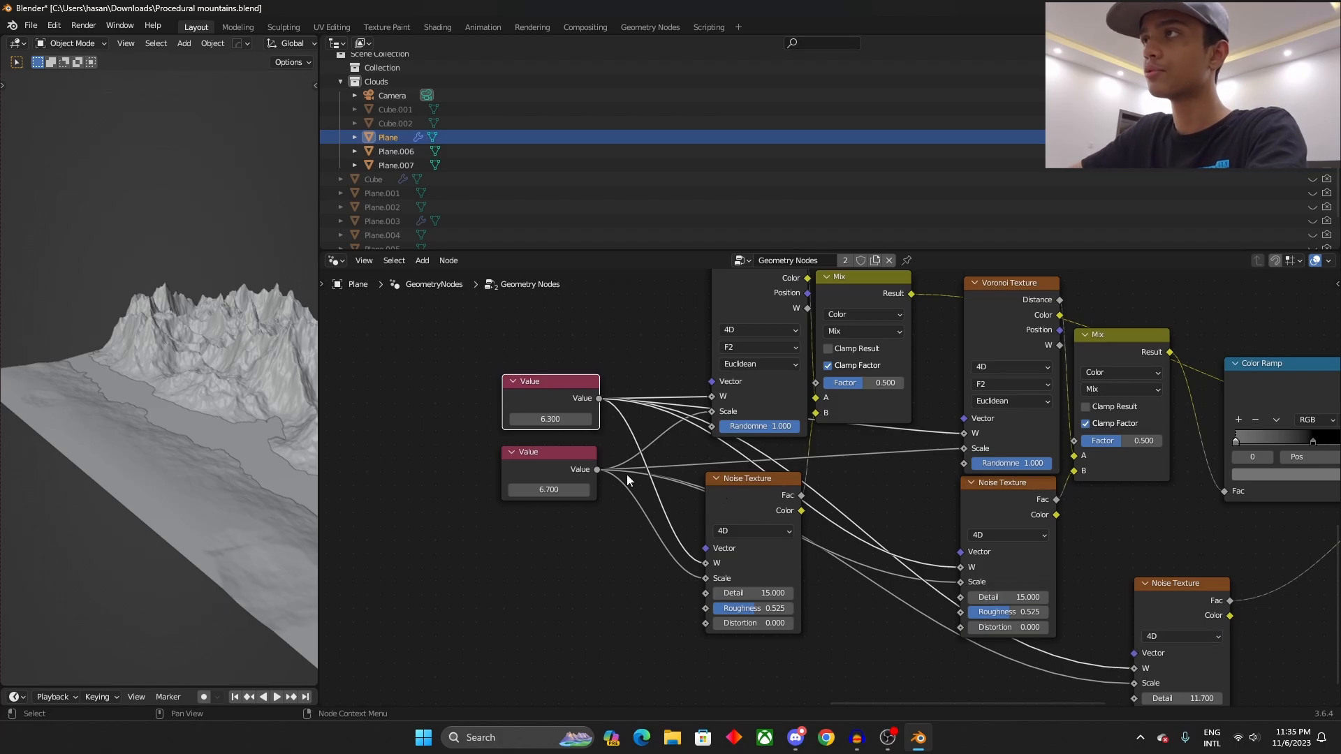
drag(523, 451, 520, 455)
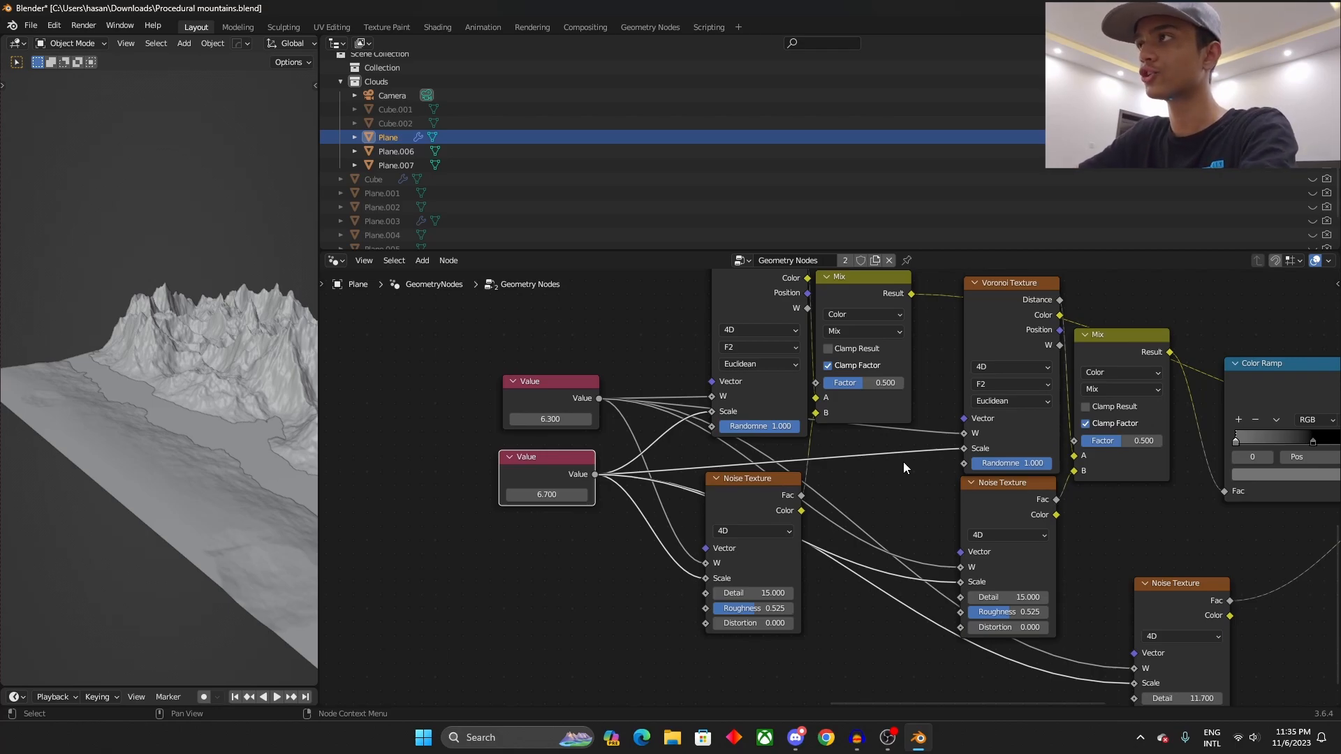
scroll(810, 445, down, 2)
scroll(762, 475, up, 1)
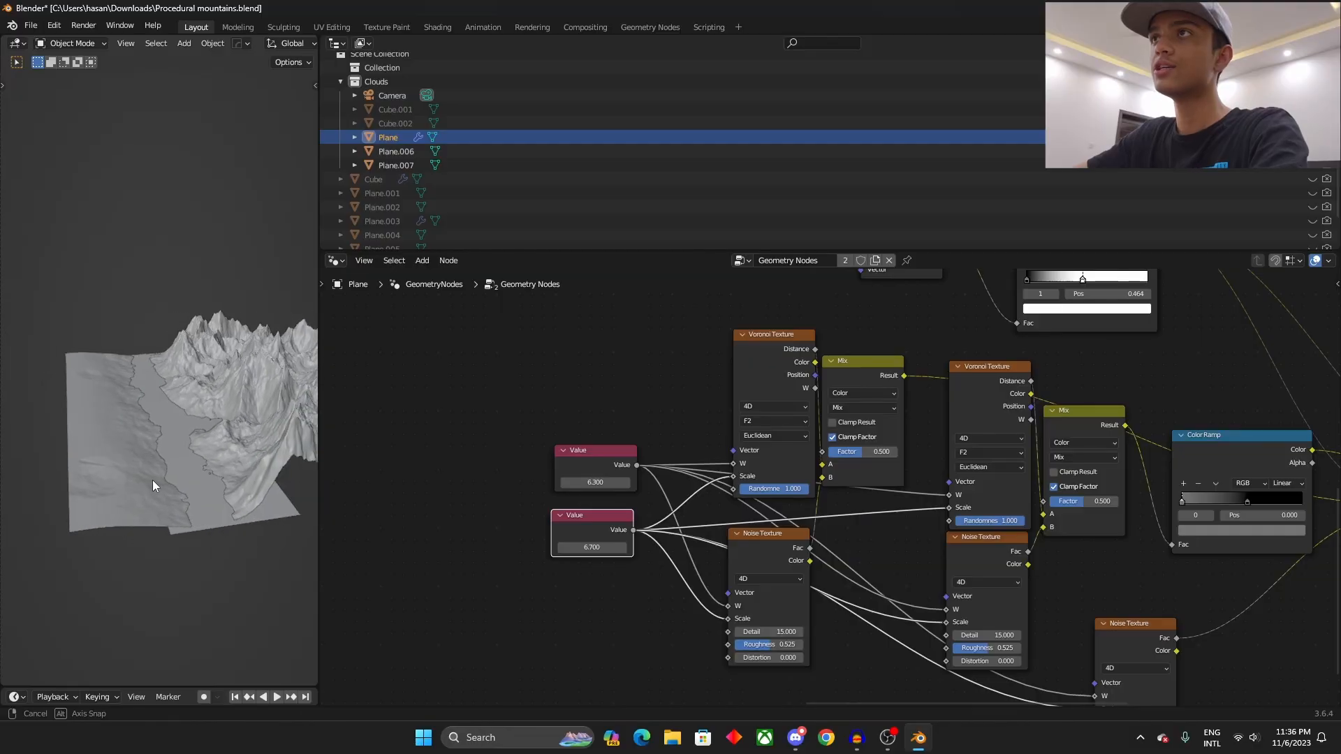
Move the first Voronoi Texture and Noise Texture nodes away from the first Mix node to expose their links.
middle_drag(198, 476, 162, 504)
scroll(858, 562, up, 2)
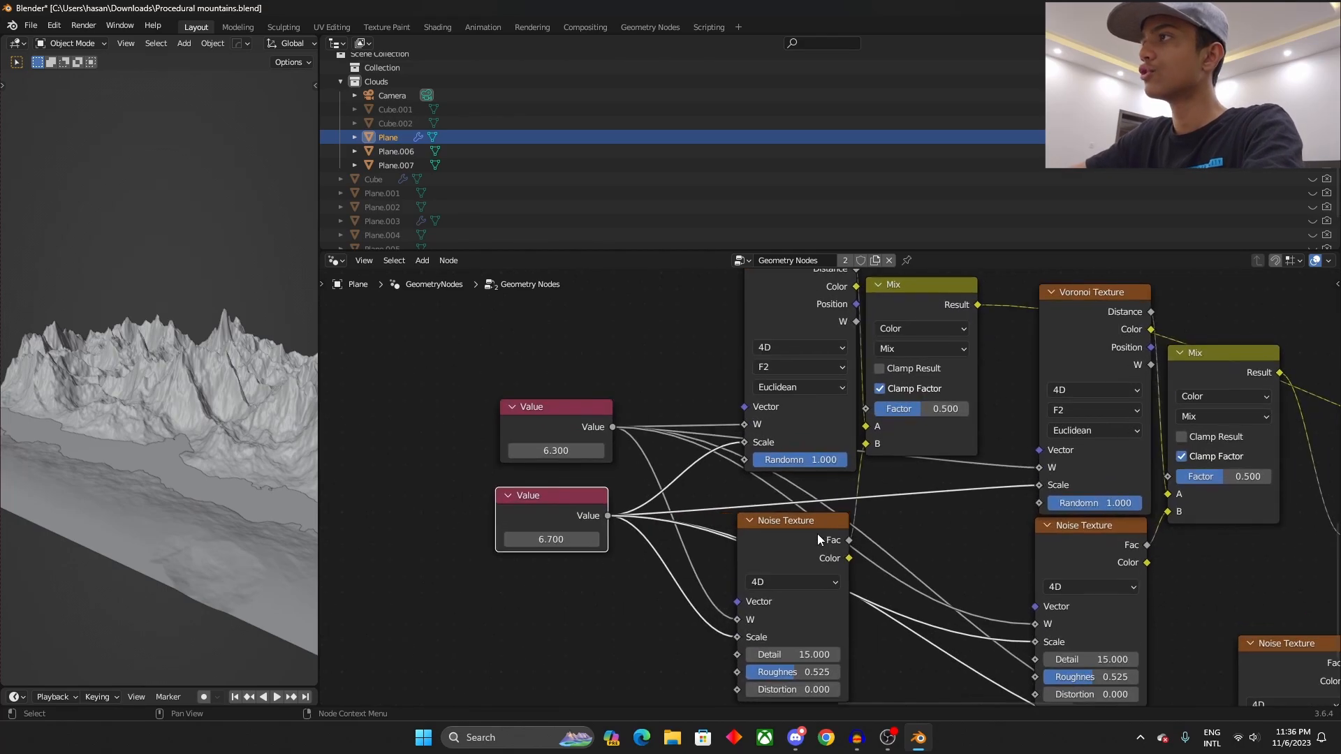
scroll(903, 421, down, 1)
middle_drag(858, 458, 829, 521)
drag(785, 337, 728, 332)
drag(759, 593, 714, 559)
mouse_move(737, 353)
mouse_down()
mouse_move(721, 357)
mouse_move(731, 353)
mouse_up()
mouse_move(745, 564)
mouse_down()
mouse_move(772, 552)
mouse_move(719, 558)
mouse_up()
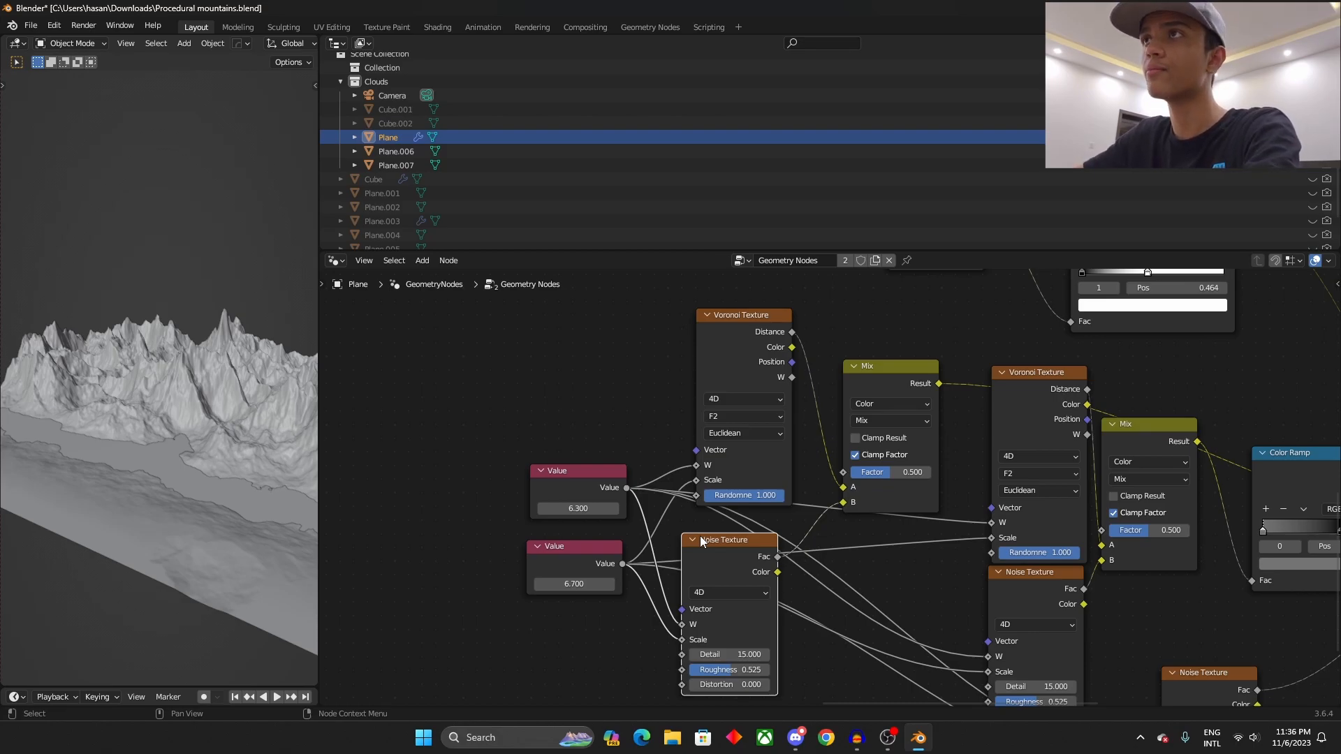
middle_drag(722, 463, 716, 552)
mouse_move(714, 425)
mouse_down()
mouse_move(667, 425)
mouse_move(692, 405)
mouse_move(697, 420)
mouse_up()
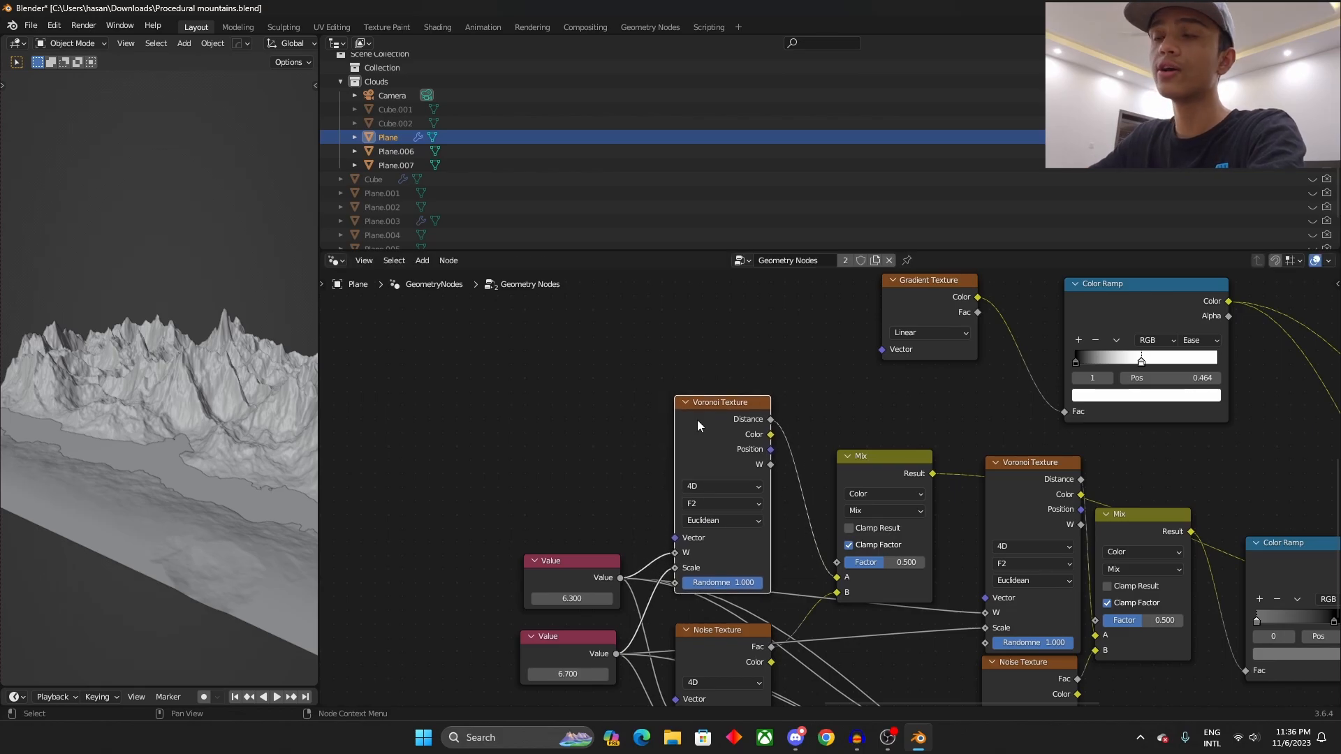
Enlarge the 3D viewport and examine the mountain ridges up close.
scroll(206, 412, up, 5)
drag(321, 387, 777, 454)
middle_drag(542, 493, 446, 585)
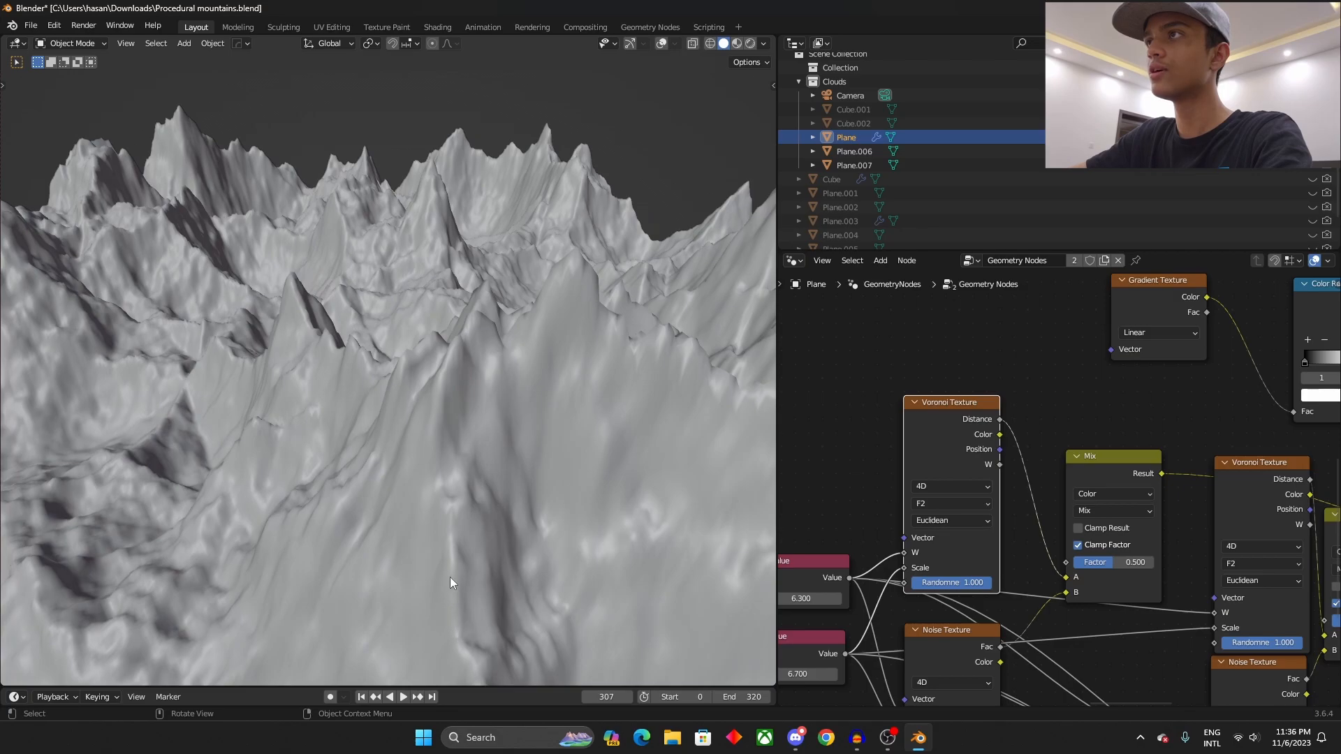
middle_drag(539, 340, 345, 364)
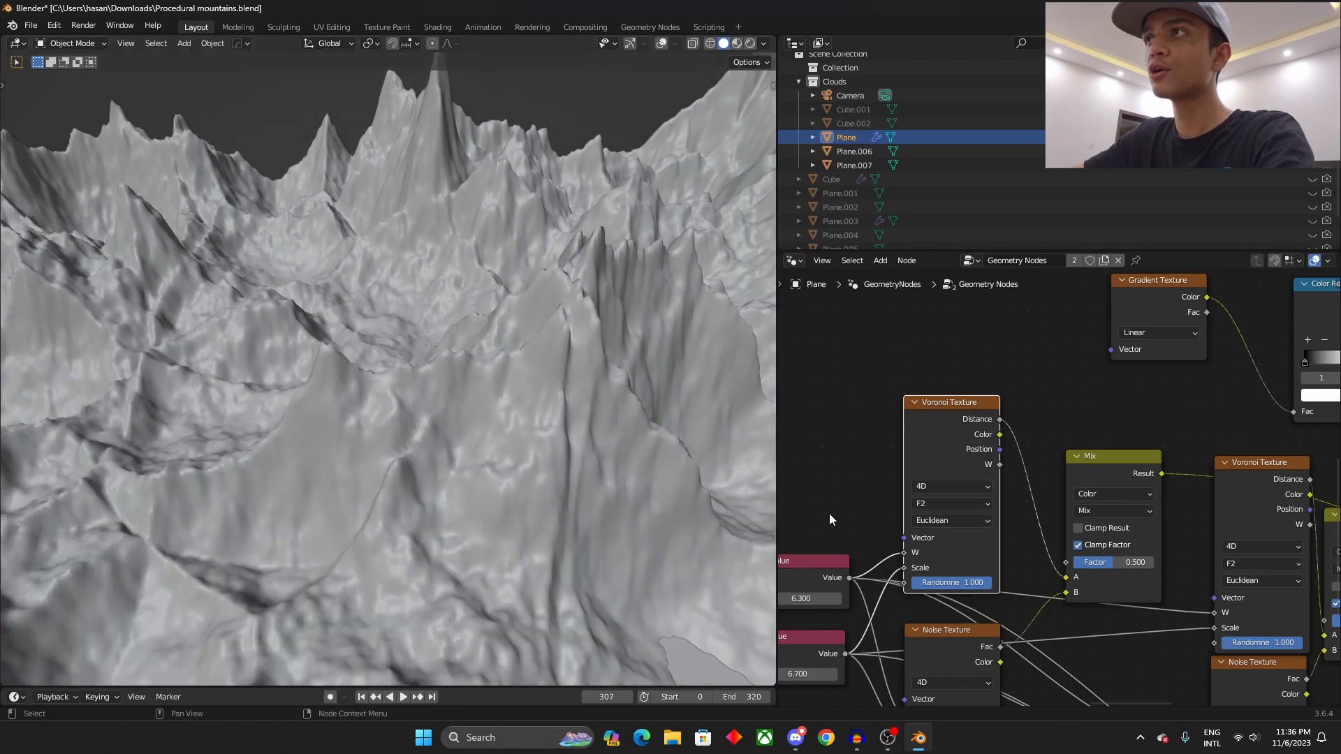
Lower the first Voronoi Texture's Randomness to 0.017 and examine the effect on the terrain.
middle_drag(953, 527, 986, 456)
drag(1007, 514, 946, 515)
scroll(455, 463, down, 6)
middle_drag(455, 462, 396, 476)
scroll(621, 530, up, 4)
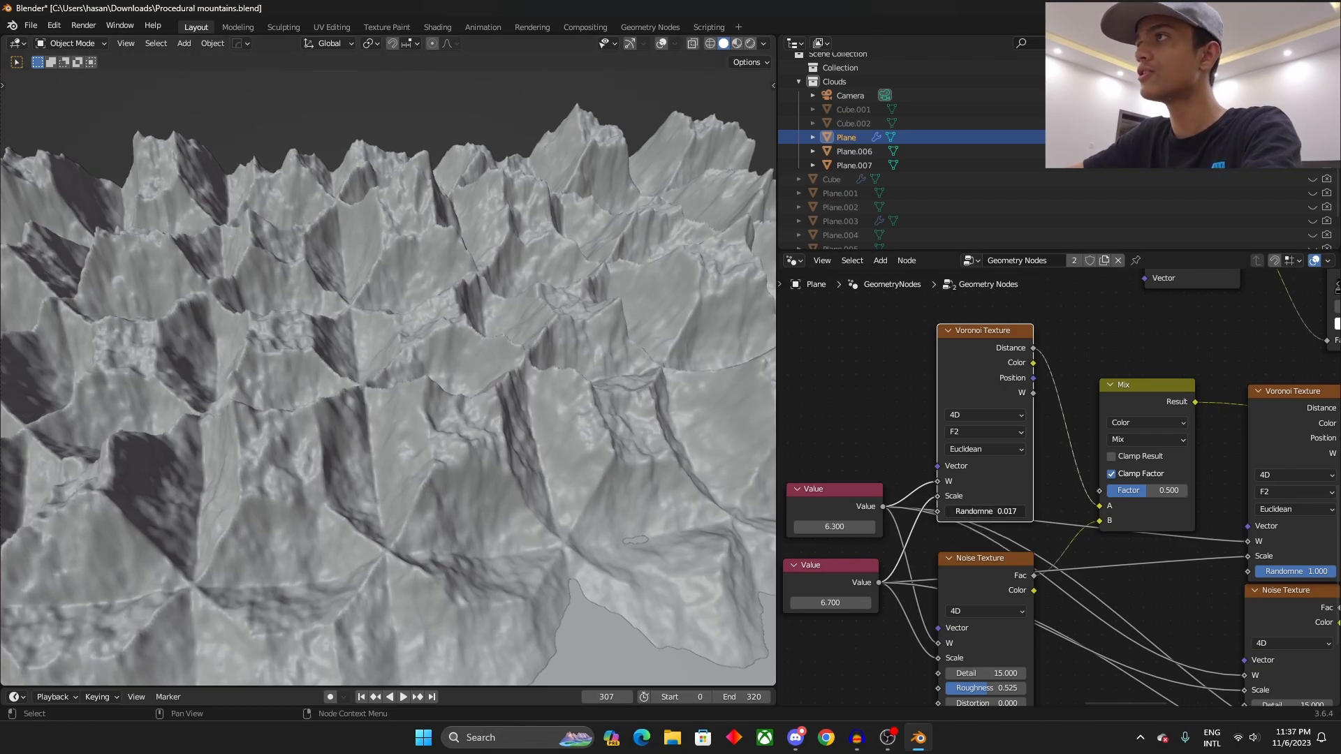
Try a Randomness of 2 on the first Voronoi Texture.
drag(946, 511, 1025, 511)
click(1011, 513)
text(2)
key(Return)
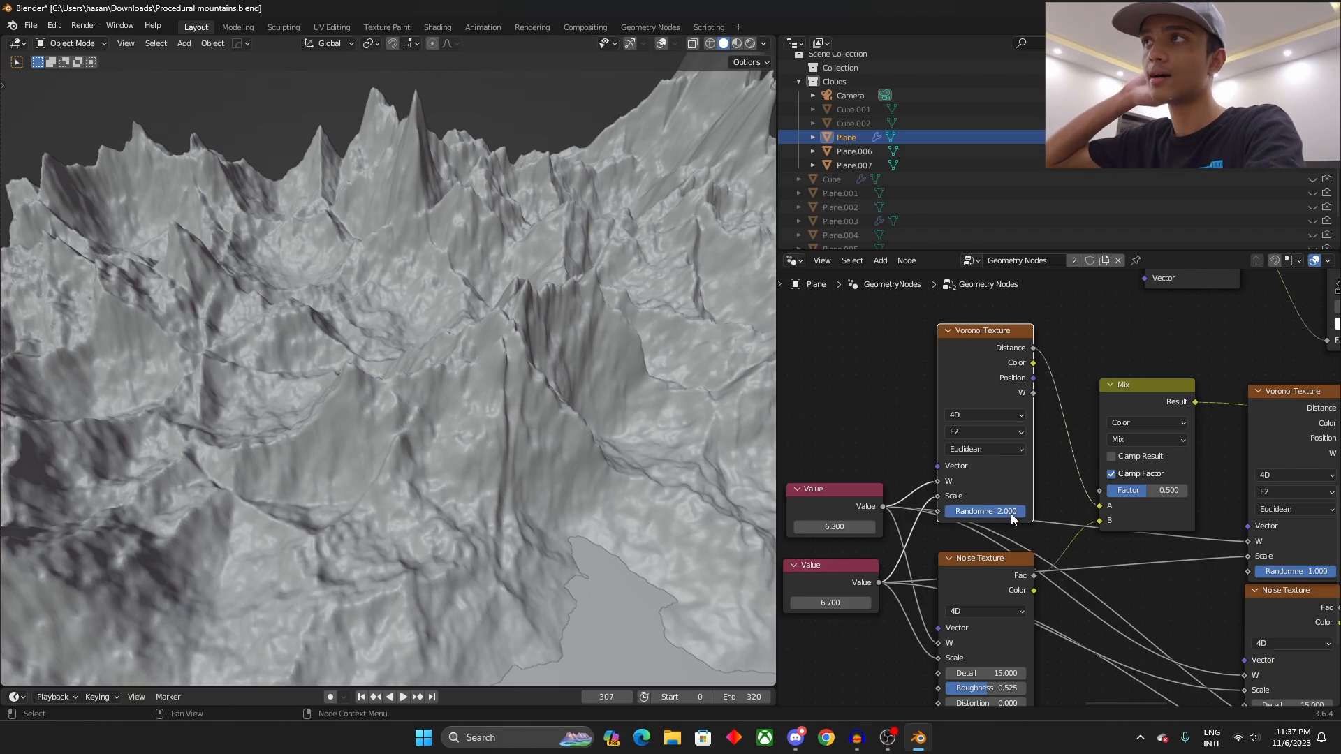
Set the first Voronoi Texture's Randomness to 1 and view the mountain range from another angle.
click(1011, 513)
text(1)
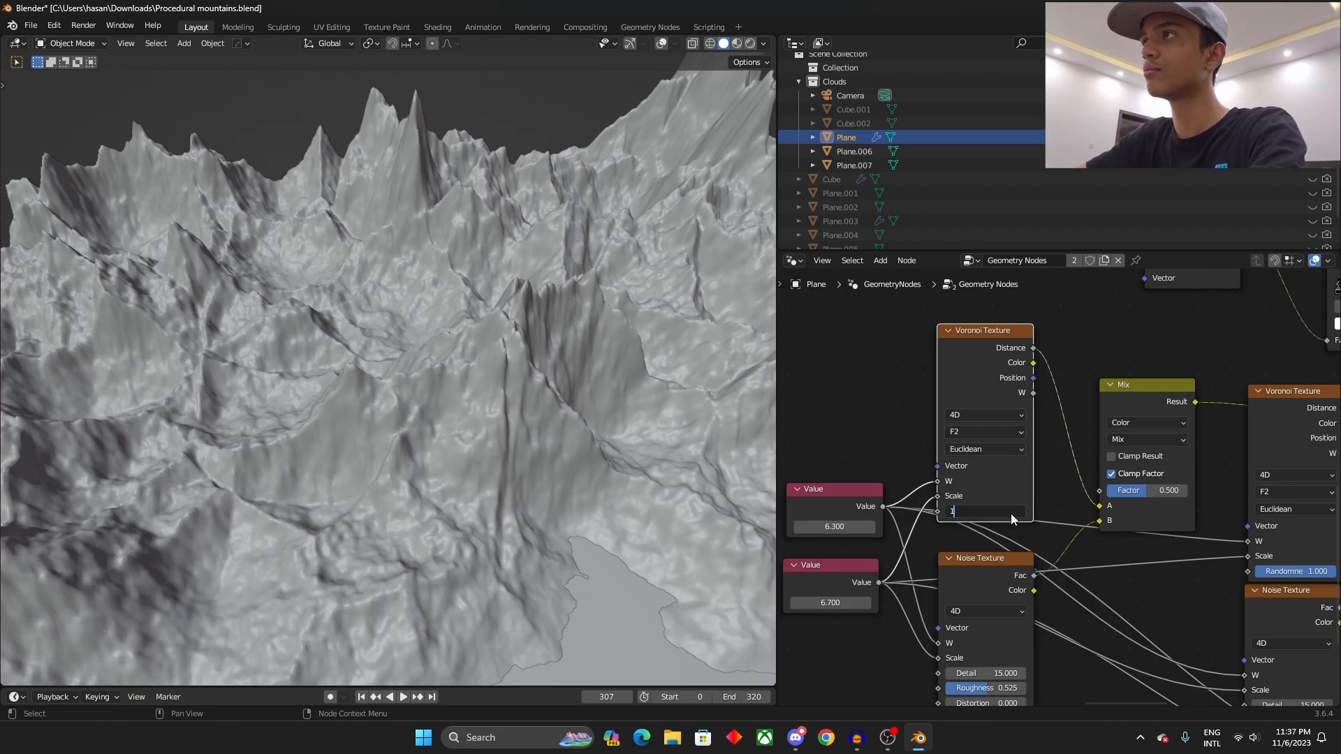
key(Return)
middle_drag(558, 499, 496, 458)
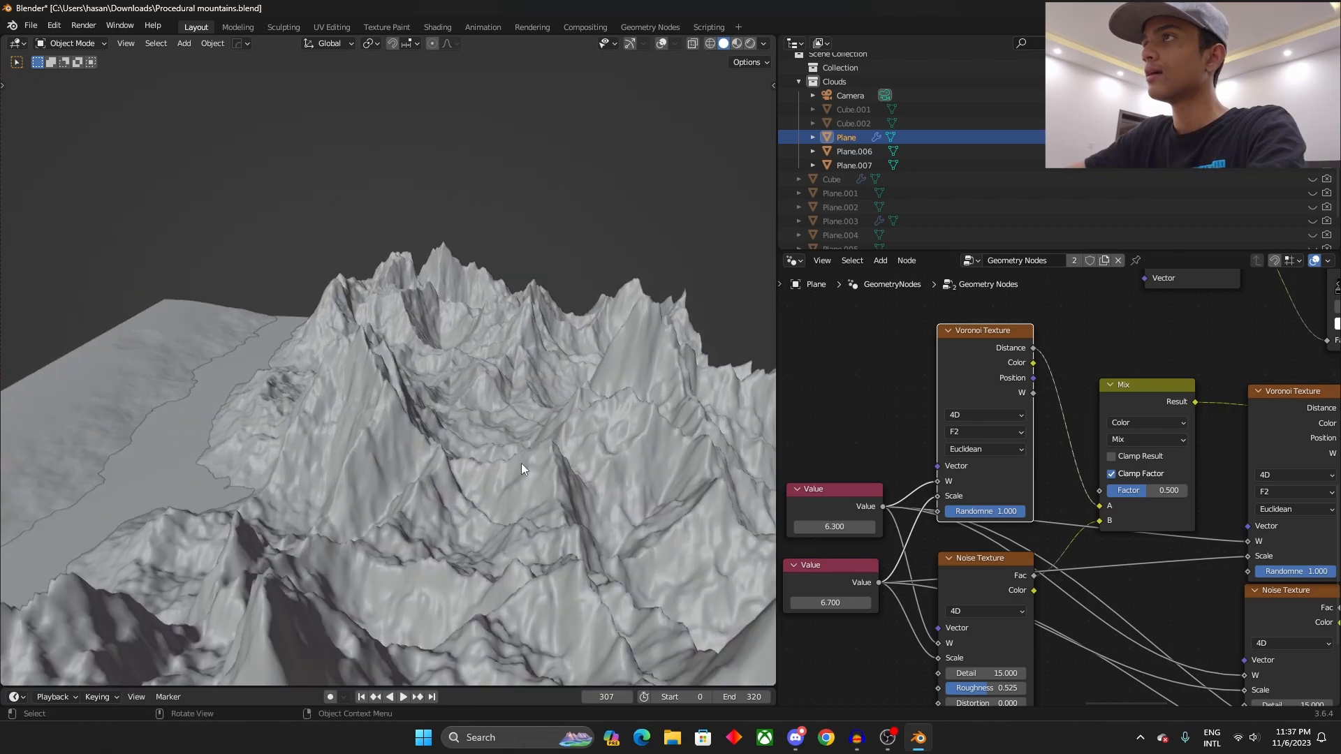
Reposition the first Mix node and move the first Voronoi Texture closer to it.
scroll(1119, 530, down, 2)
scroll(1119, 529, up, 2)
mouse_move(1024, 460)
mouse_down()
mouse_move(870, 413)
mouse_move(1028, 437)
mouse_move(929, 437)
mouse_move(1021, 438)
mouse_move(1005, 465)
mouse_up()
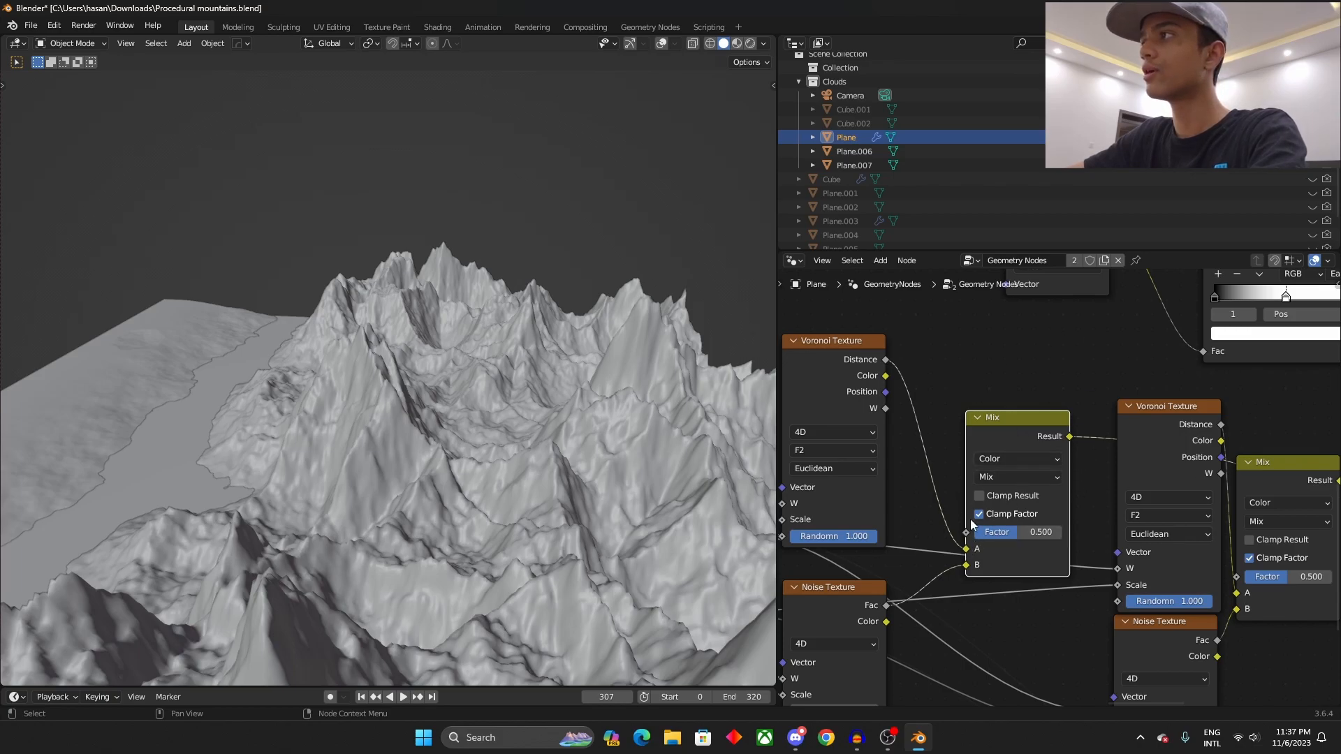
drag(816, 374, 846, 364)
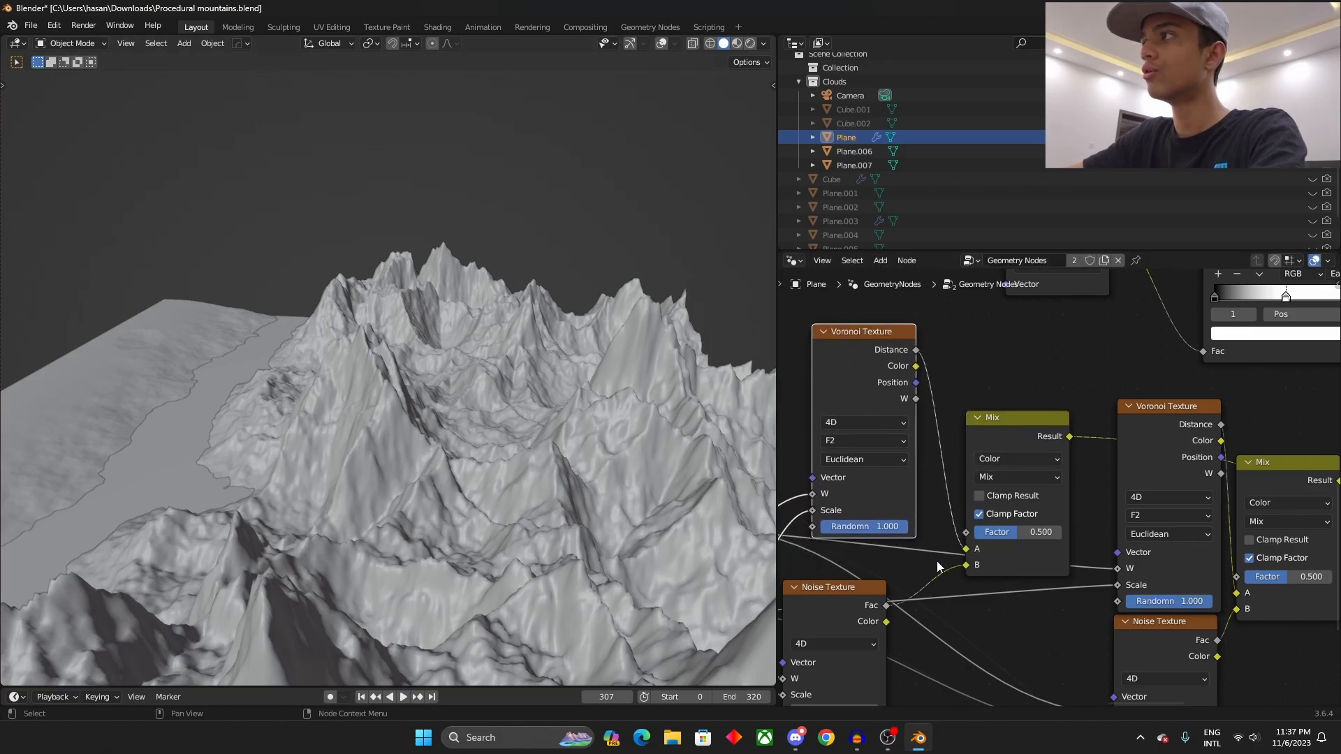
middle_drag(955, 560, 1096, 484)
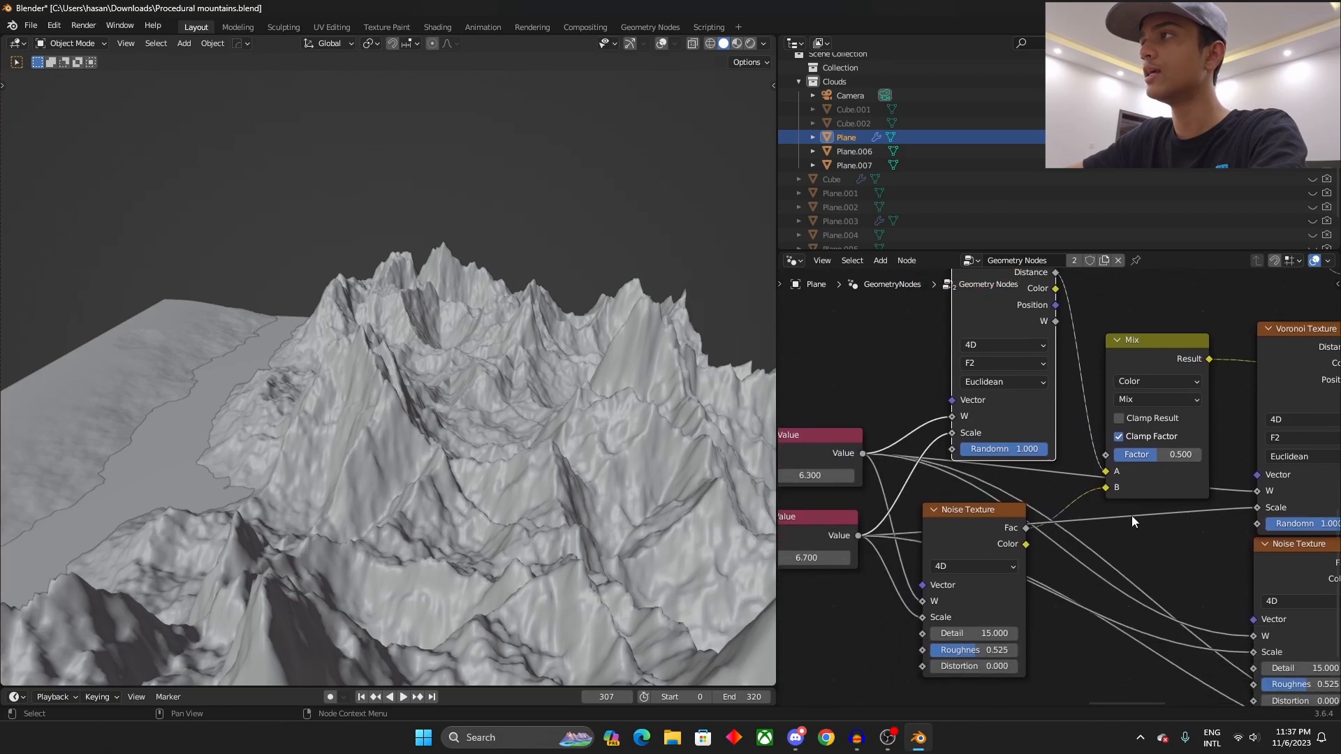
Reposition the second Voronoi Texture and the second Noise Texture in front of the second Mix node.
scroll(1236, 590, down, 2)
middle_drag(1100, 576, 1051, 599)
mouse_move(1044, 436)
mouse_down()
mouse_move(1085, 488)
mouse_move(1038, 422)
mouse_move(1027, 465)
mouse_move(1041, 426)
mouse_up()
scroll(1117, 363, up, 3)
middle_drag(1142, 344, 1121, 365)
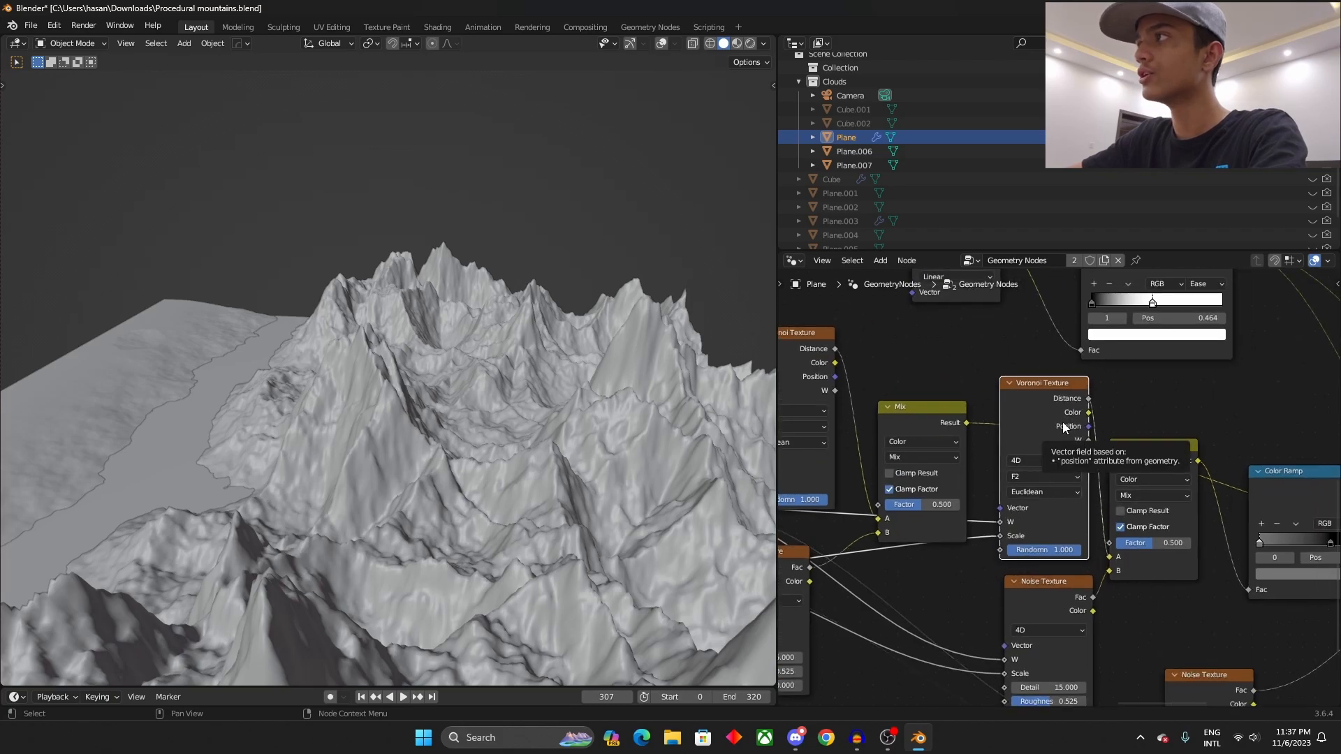
middle_drag(1038, 576, 1129, 533)
drag(1130, 534, 1112, 531)
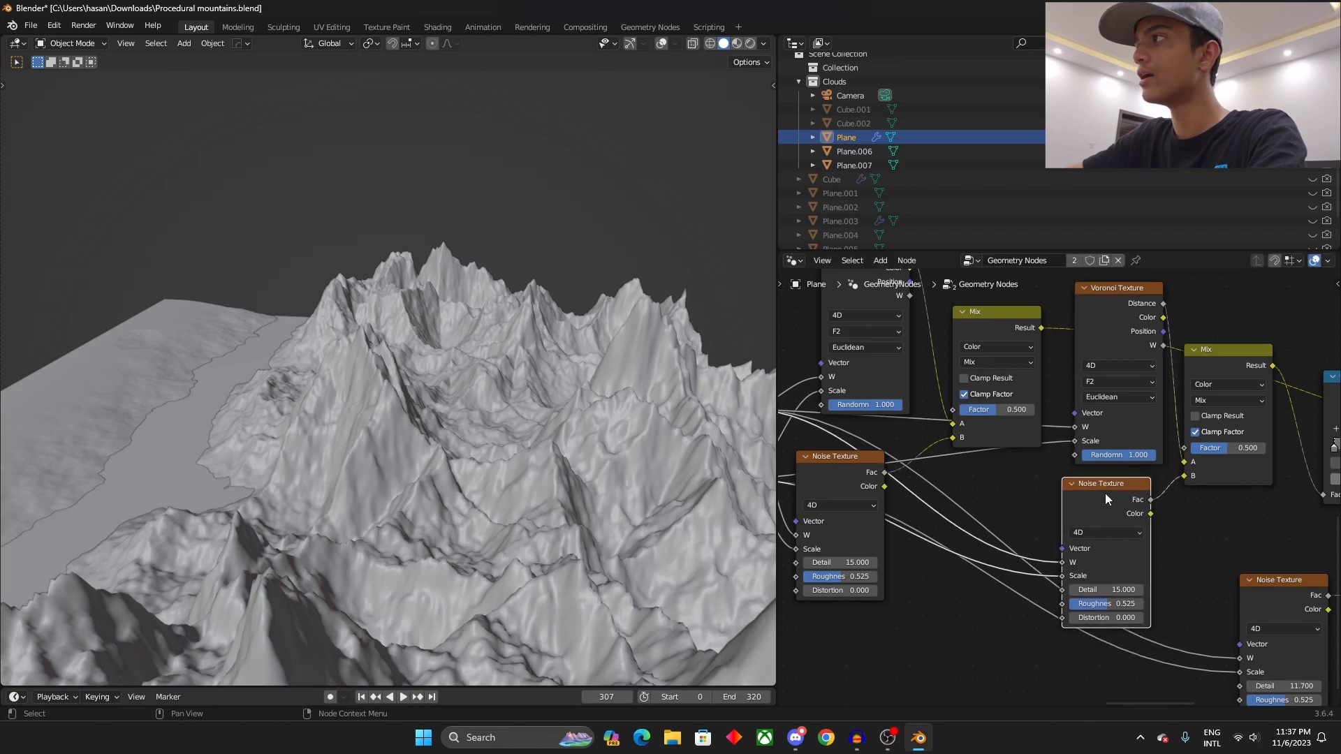
middle_drag(1106, 365, 1092, 428)
drag(1092, 393, 1082, 390)
Move the second Mix node lower, between the second texture pair and the Color Ramp it feeds.
middle_drag(1170, 467, 1057, 484)
mouse_move(1081, 445)
mouse_down()
mouse_move(1082, 463)
mouse_move(1094, 446)
mouse_up()
scroll(1053, 486, down, 5)
middle_drag(987, 482, 1131, 471)
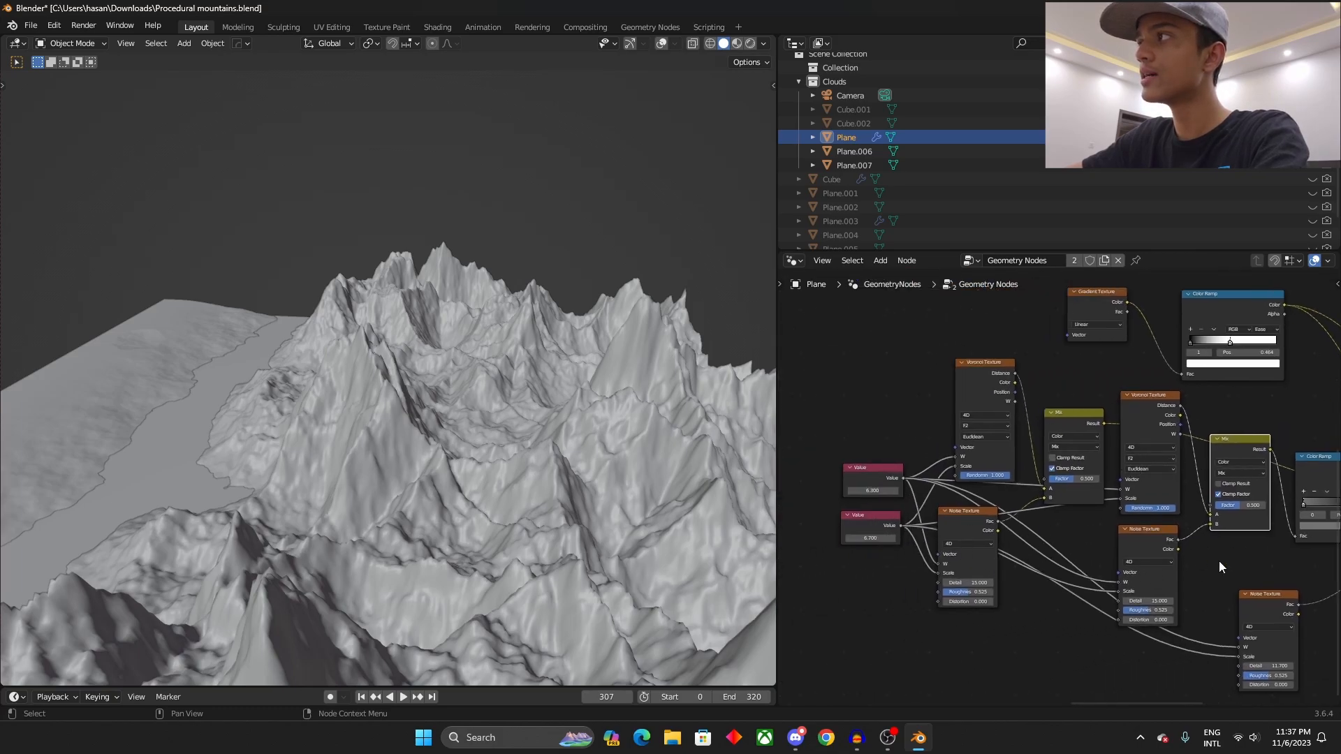
middle_drag(1221, 561, 892, 544)
scroll(891, 543, up, 8)
scroll(887, 524, down, 5)
middle_drag(877, 464, 916, 481)
drag(906, 434, 901, 492)
middle_drag(1055, 482, 1020, 498)
Select the second texture and Mix group that feeds the lower Color Ramp, and follow its output.
scroll(1020, 499, down, 1)
middle_drag(932, 551, 1051, 538)
drag(883, 378, 1013, 605)
middle_drag(1326, 570, 1222, 527)
scroll(1112, 514, up, 1)
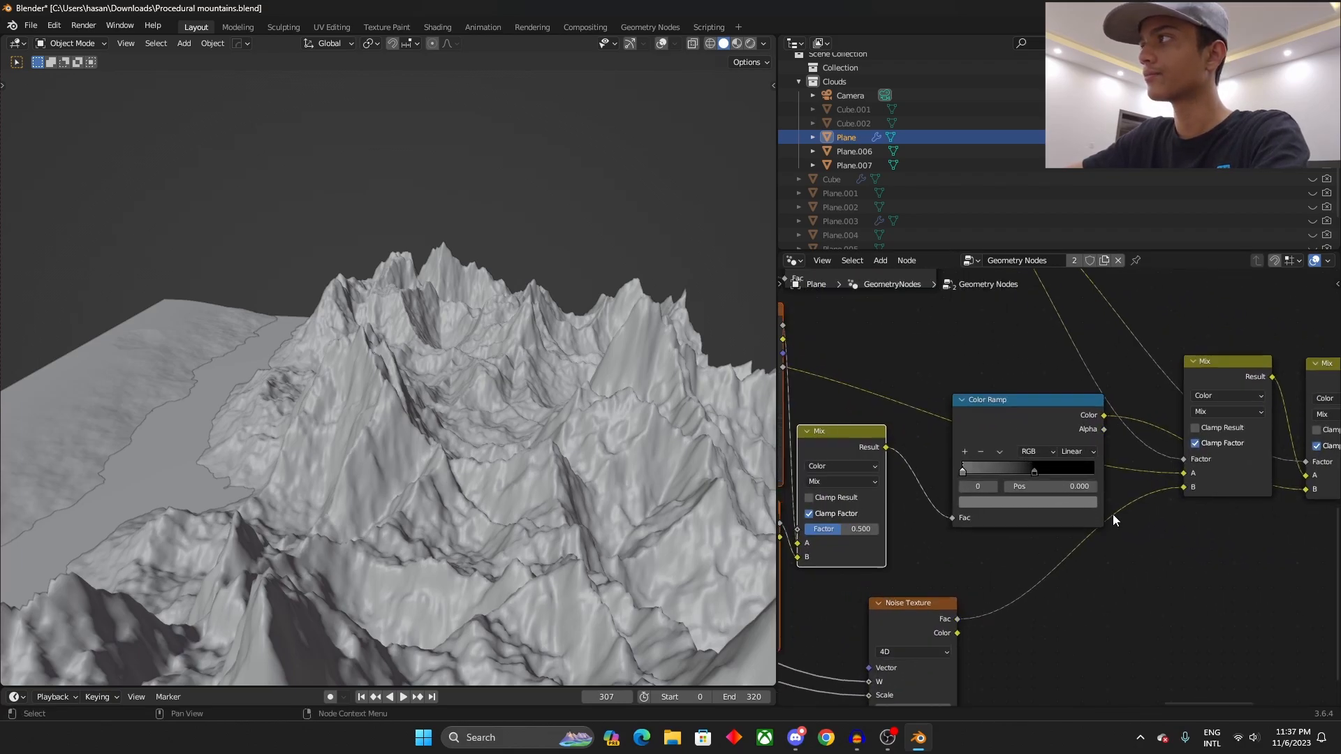
Move the lower Color Ramp below the links to the final Mix nodes and nudge the third Noise Texture.
drag(1071, 413, 1034, 532)
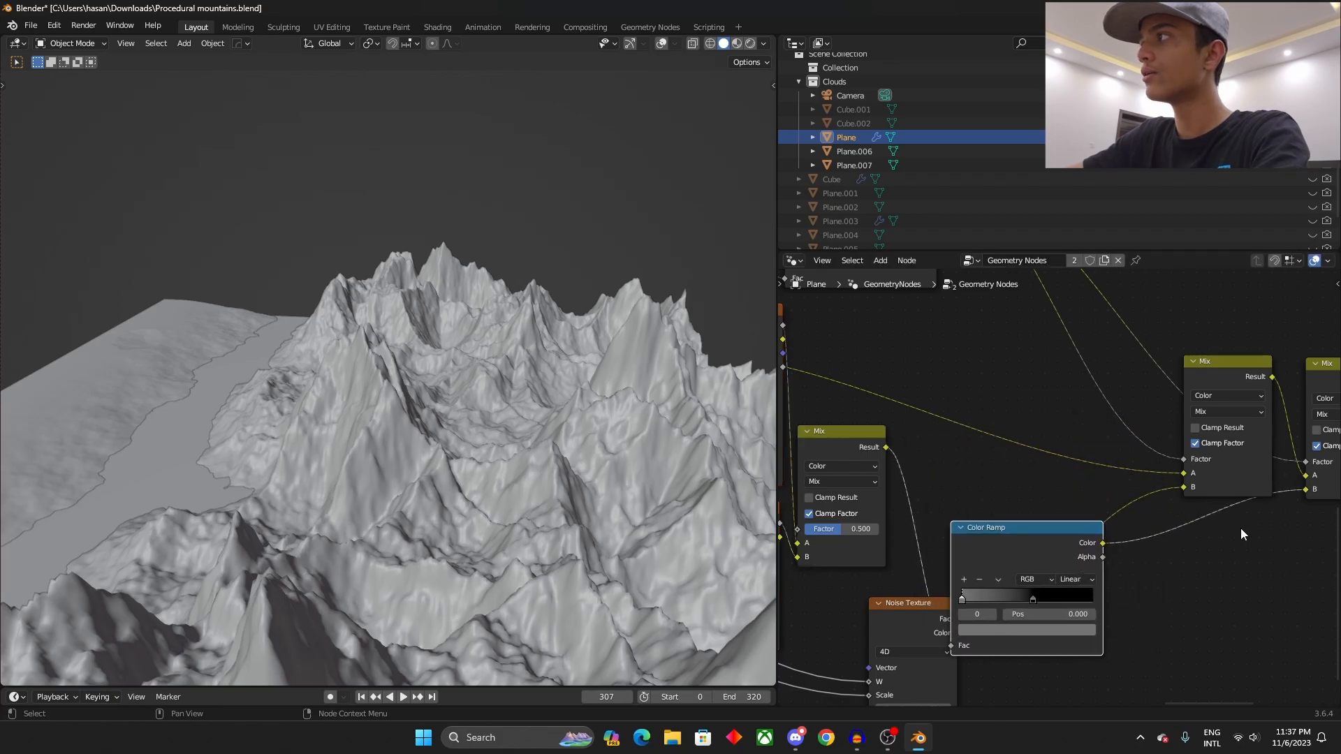
middle_drag(1240, 528, 1038, 525)
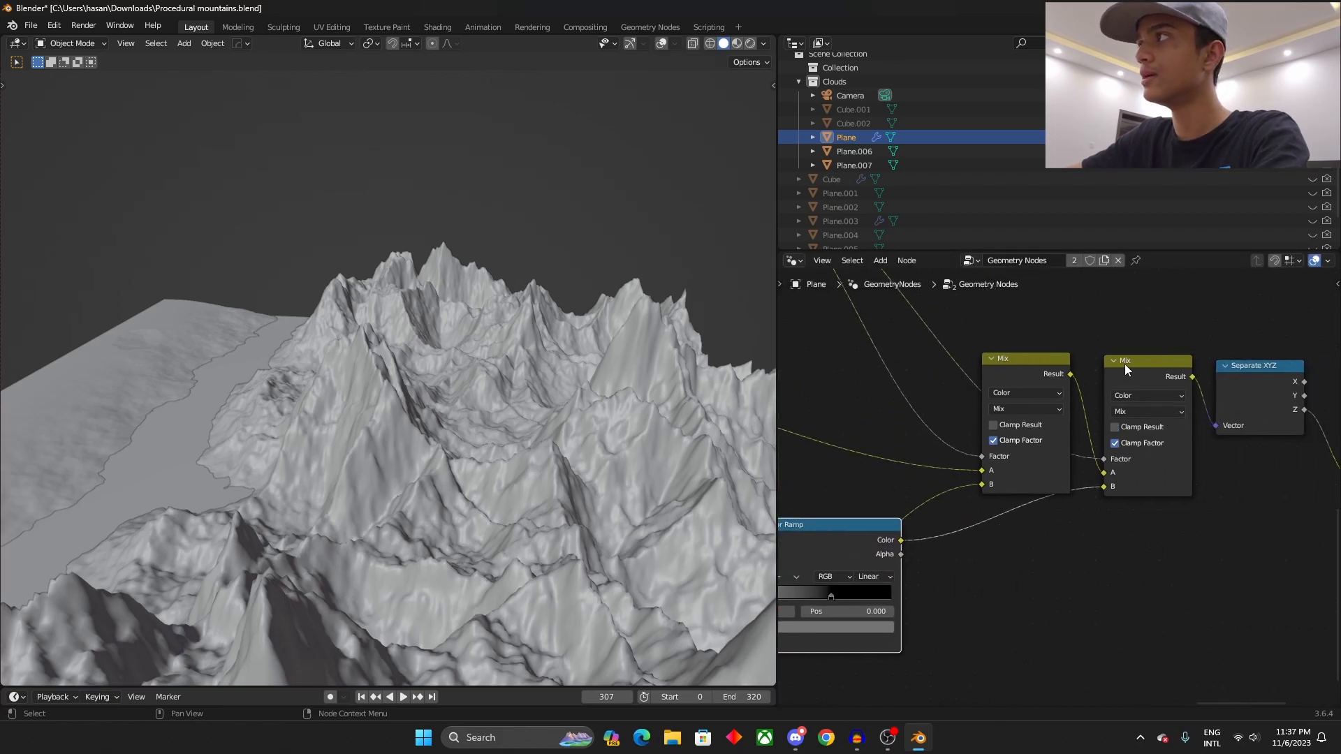
drag(846, 539, 873, 534)
middle_drag(872, 534, 1085, 475)
scroll(1219, 381, down, 2)
mouse_move(1066, 514)
mouse_down()
mouse_move(1038, 530)
mouse_move(1055, 508)
mouse_up()
middle_drag(1073, 543, 974, 582)
scroll(1159, 412, up, 3)
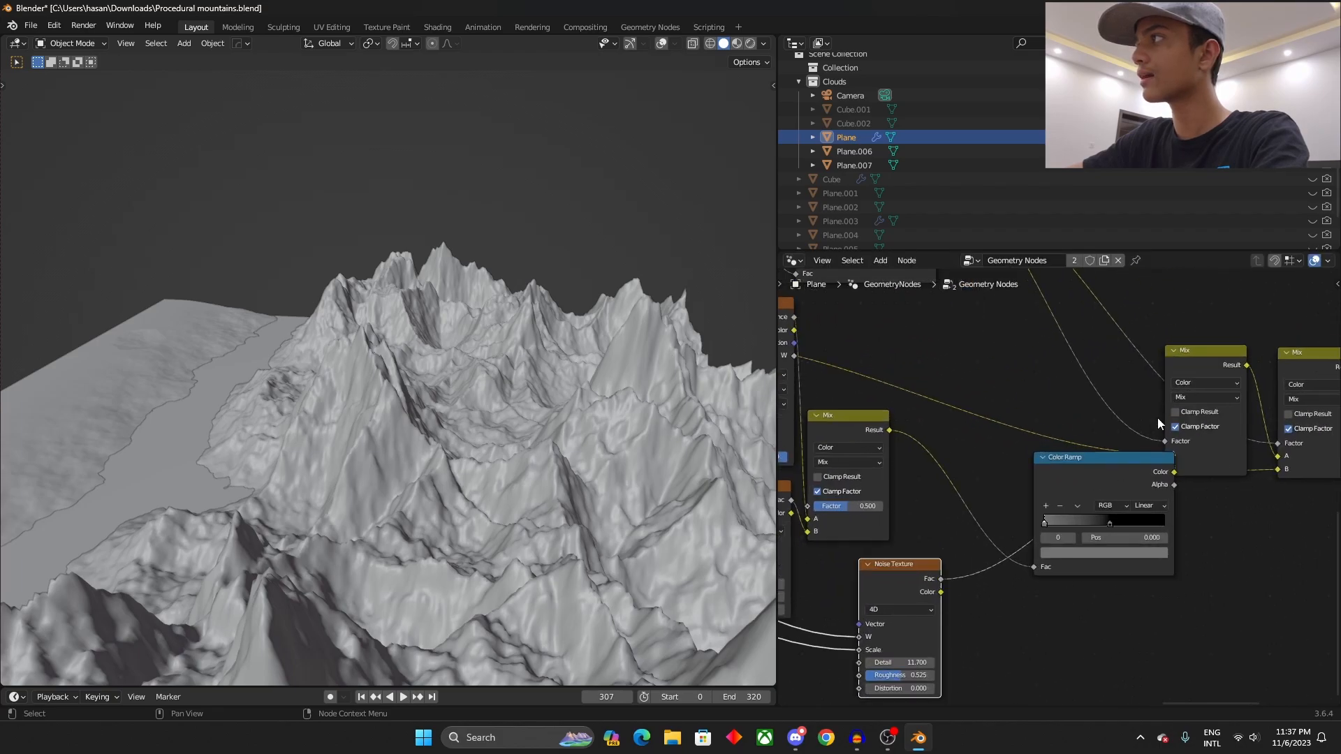
Move the lower Color Ramp further down and place the third Noise Texture beneath the second one.
drag(1096, 501, 1081, 550)
drag(888, 588, 893, 559)
middle_drag(893, 559, 1187, 539)
scroll(1187, 539, down, 4)
drag(1176, 564, 1058, 661)
scroll(1013, 581, down, 3)
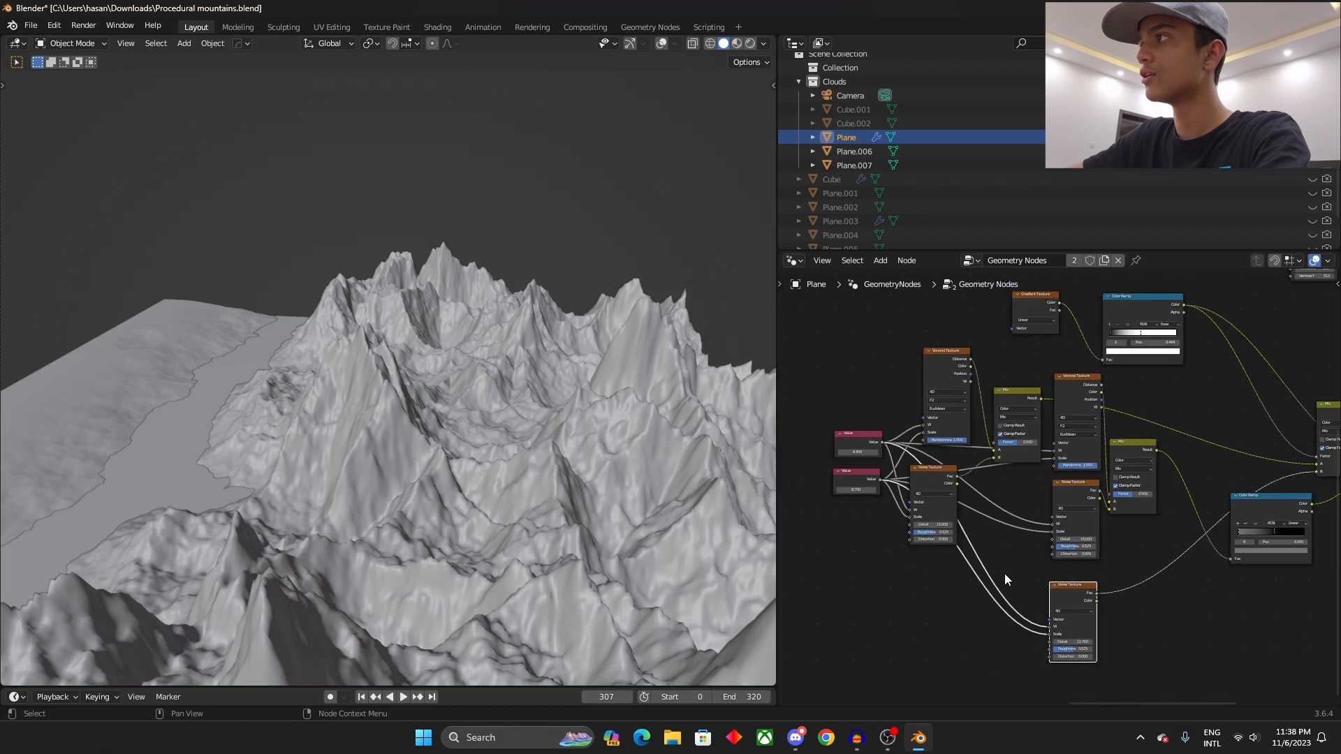
Shift the first Noise Texture closer to the first Mix node and examine the final two Mix nodes' inputs.
middle_drag(956, 569, 1030, 561)
drag(1004, 462, 1032, 459)
scroll(1039, 568, up, 3)
middle_drag(1162, 520, 1063, 596)
scroll(1234, 463, up, 3)
middle_drag(1307, 433, 1234, 462)
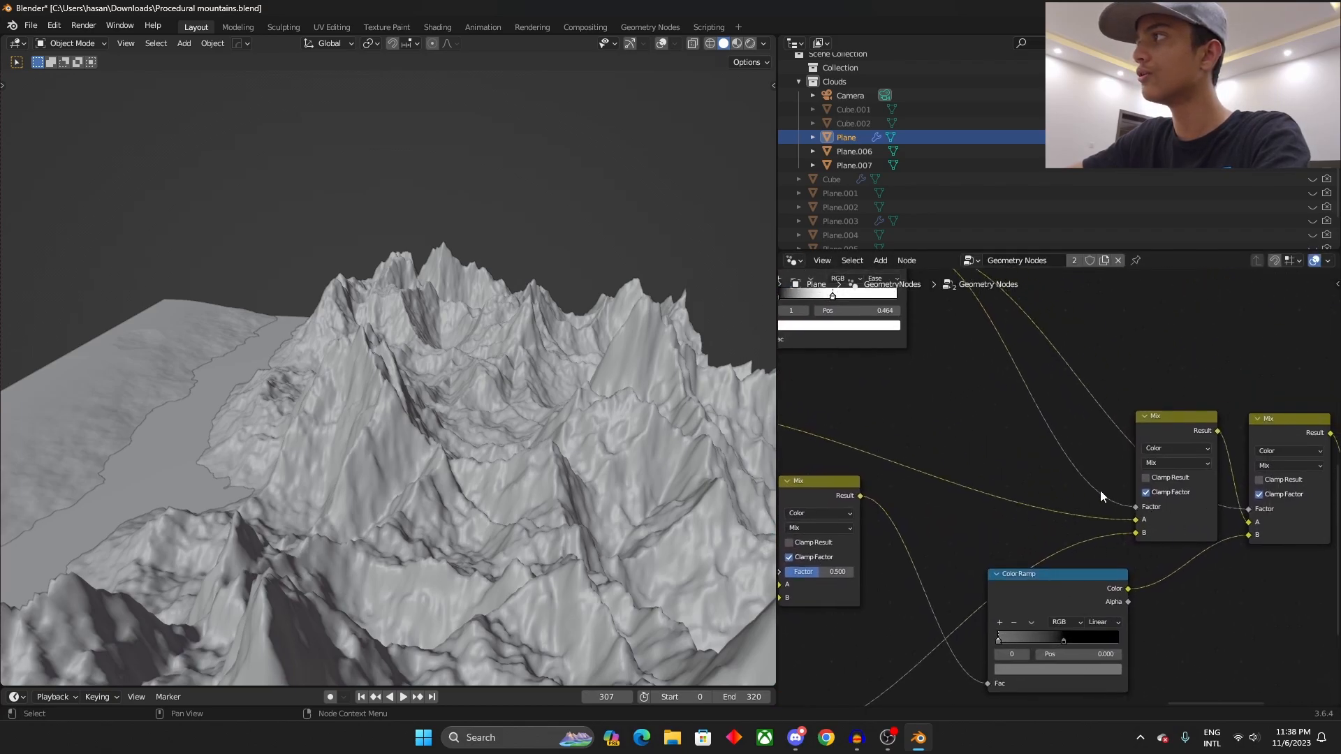
Select the first Voronoi Texture, Noise Texture and Mix group on the left of the node tree.
scroll(998, 497, down, 3)
middle_drag(1004, 496, 982, 459)
drag(982, 460, 974, 439)
drag(828, 378, 982, 652)
scroll(1146, 588, down, 2)
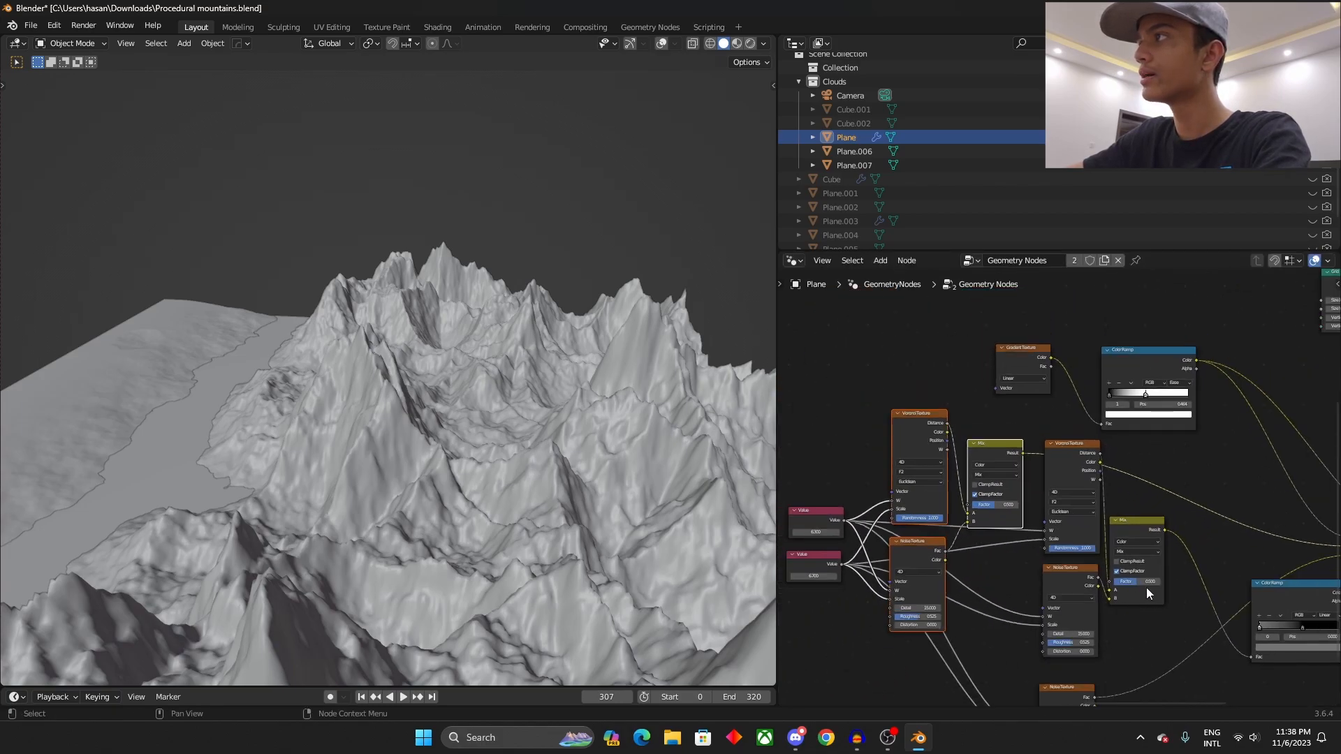
Nudge the first of the final two Mix nodes slightly away from the second and examine its inputs.
middle_drag(1146, 588, 930, 527)
scroll(1172, 554, up, 2)
mouse_move(1099, 447)
mouse_down()
mouse_move(1096, 462)
mouse_move(1066, 416)
mouse_move(1108, 454)
mouse_move(1089, 459)
mouse_up()
scroll(1173, 461, down, 3)
middle_drag(1173, 461, 1083, 492)
scroll(1084, 492, up, 3)
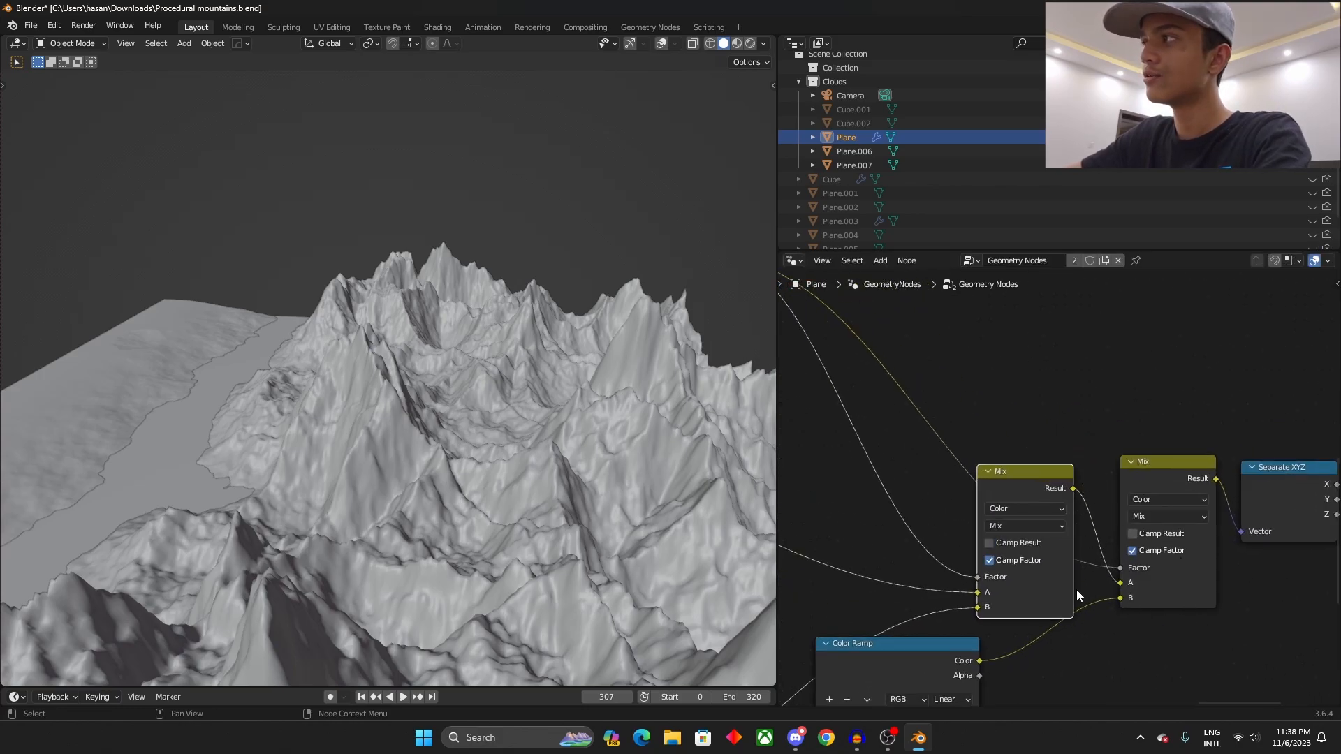
Bring the final two Mix nodes closer together and follow the links from the upper Color Ramp.
scroll(1003, 457, down, 2)
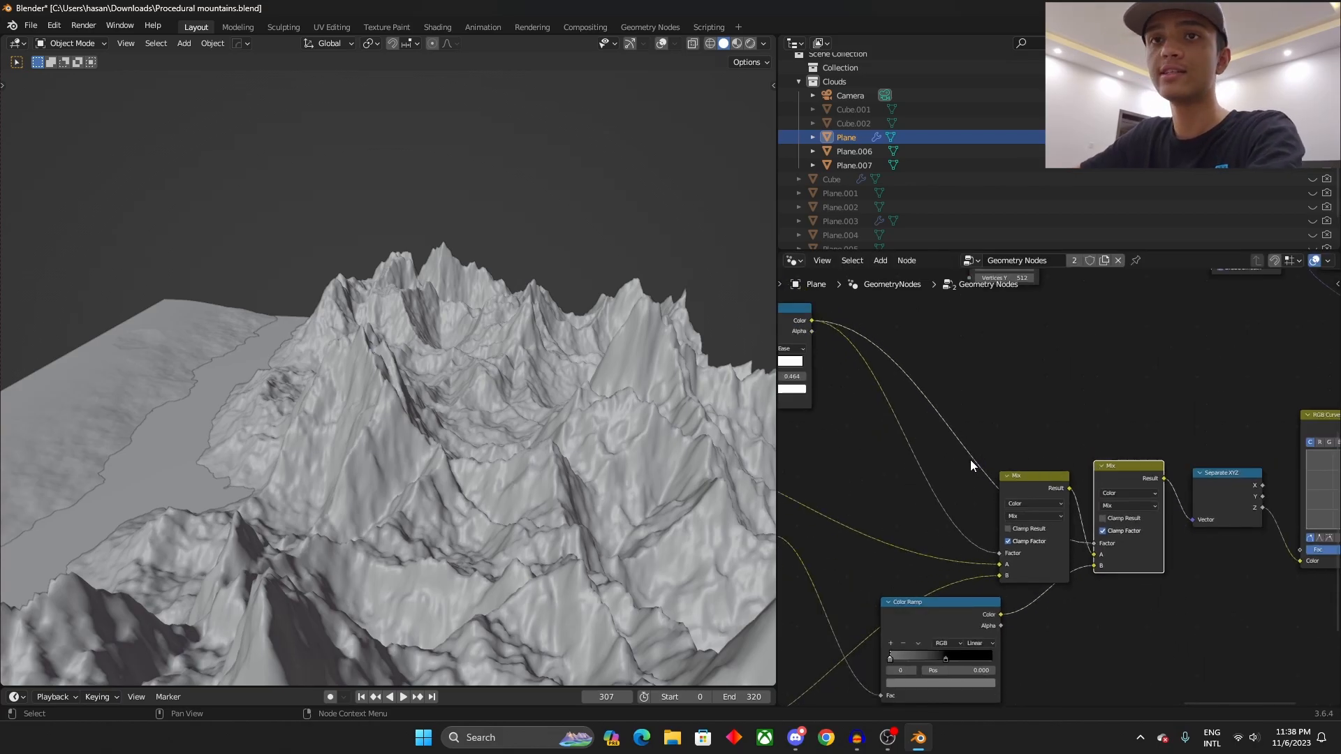
scroll(970, 459, down, 1)
middle_drag(969, 458, 1051, 506)
scroll(1087, 551, up, 2)
drag(1166, 550, 1182, 535)
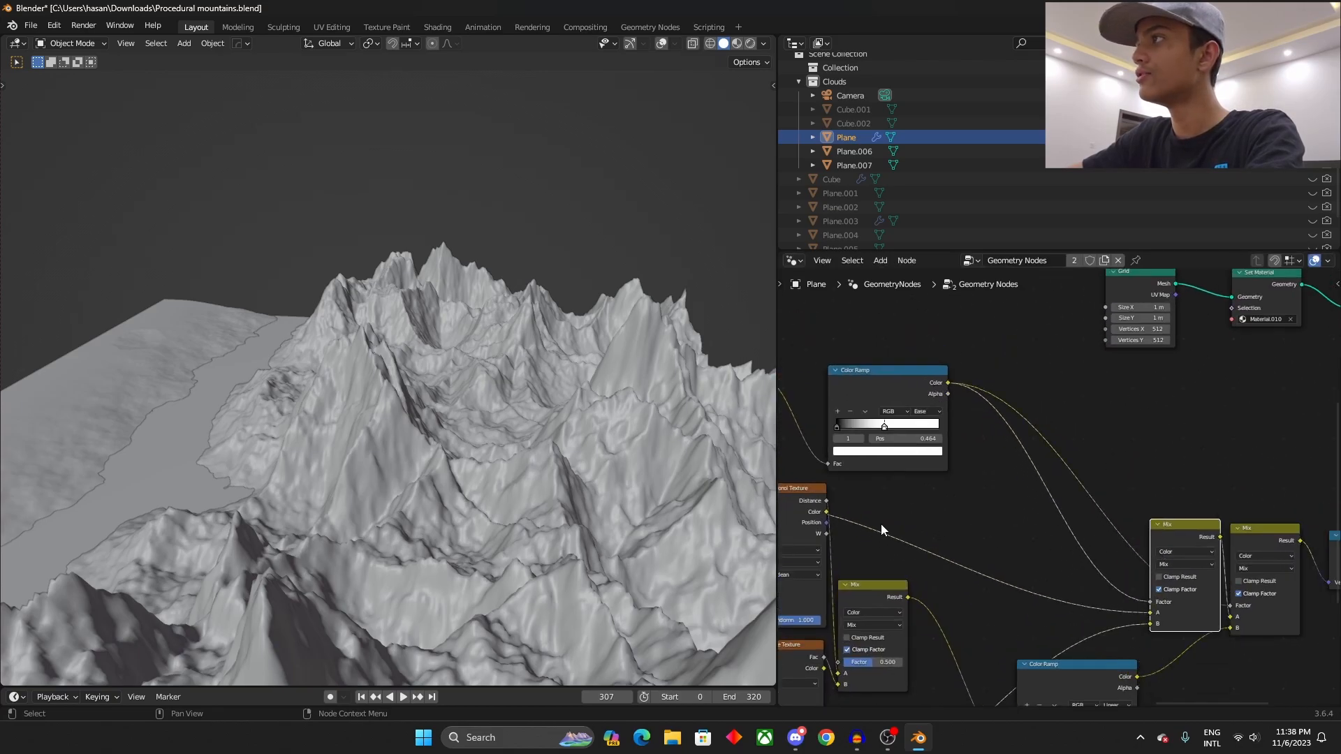
Nudge the Gradient Texture node slightly toward the upper Color Ramp and view the terrain along the riverbank.
middle_drag(890, 524, 1141, 565)
drag(974, 427, 980, 424)
middle_drag(517, 405, 729, 486)
scroll(1032, 580, down, 5)
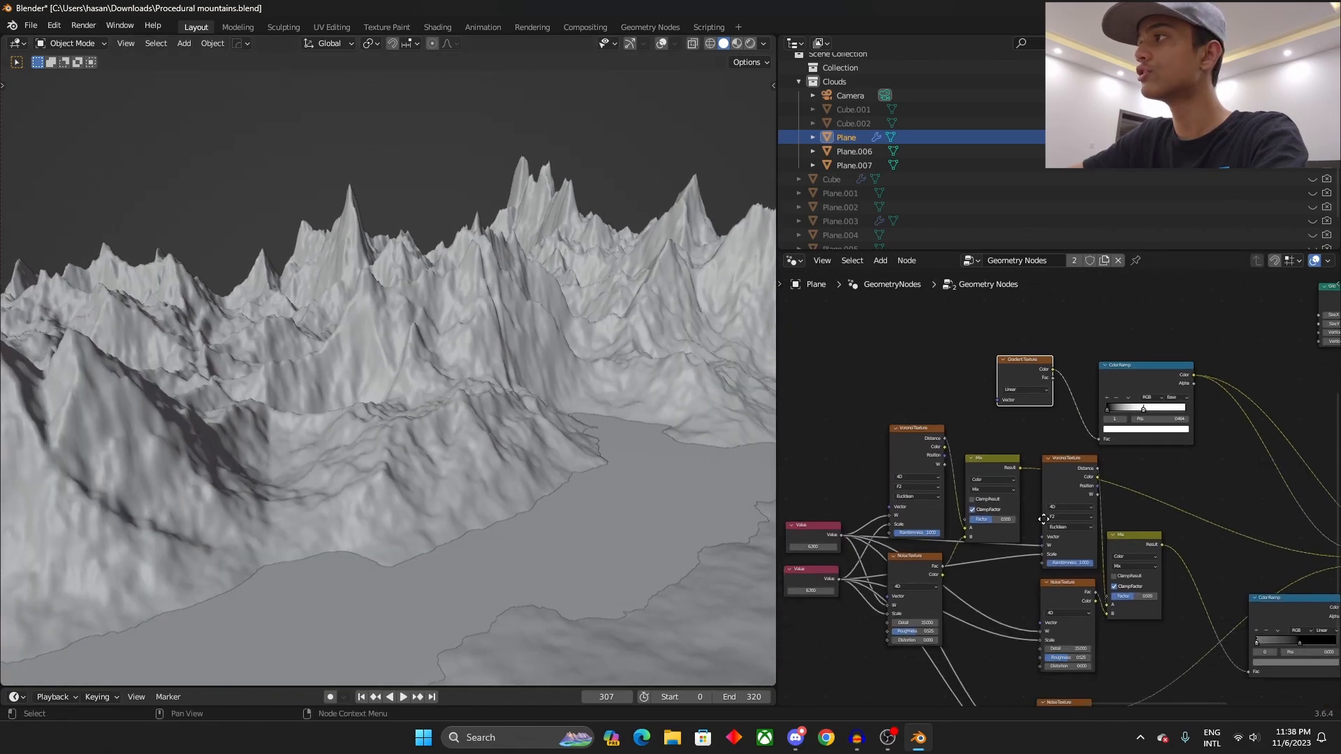
Select the second Voronoi, Noise and Mix group and examine the matching detail on the terrain from several angles.
middle_drag(1054, 547, 1078, 477)
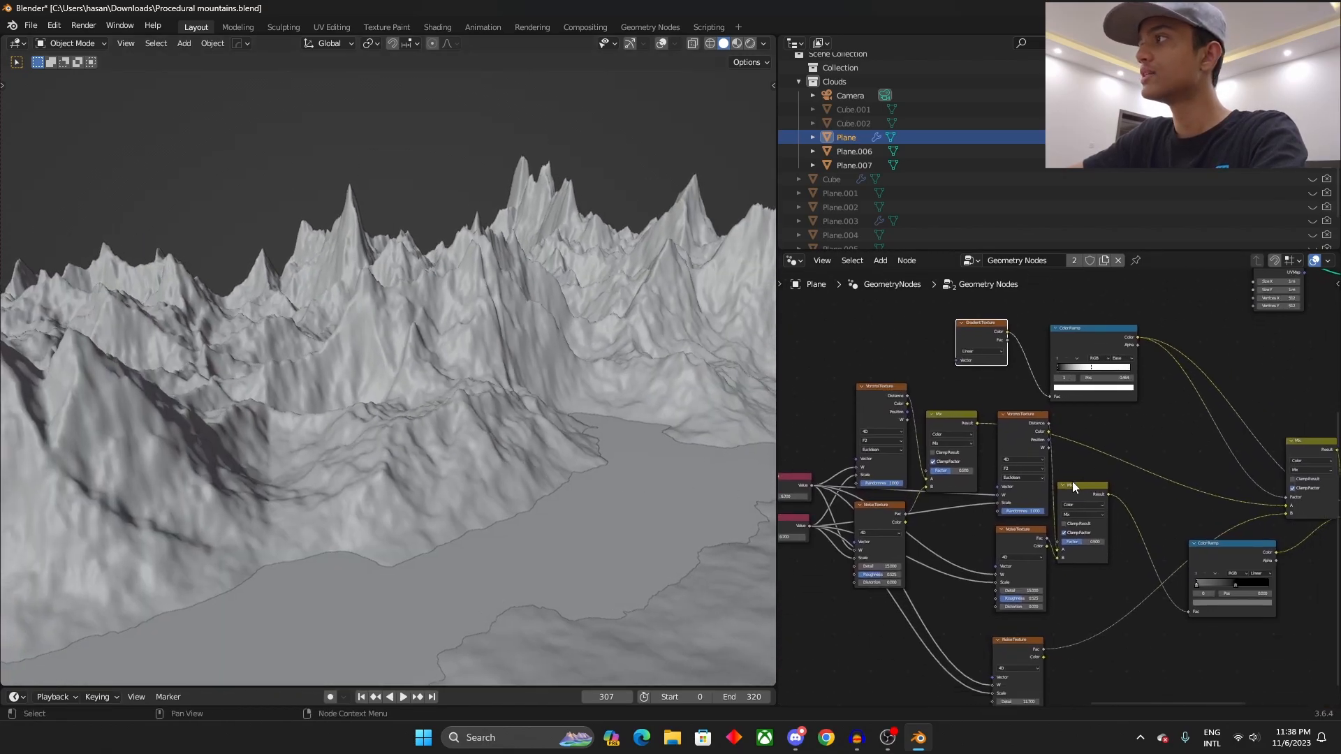
drag(991, 431, 1121, 676)
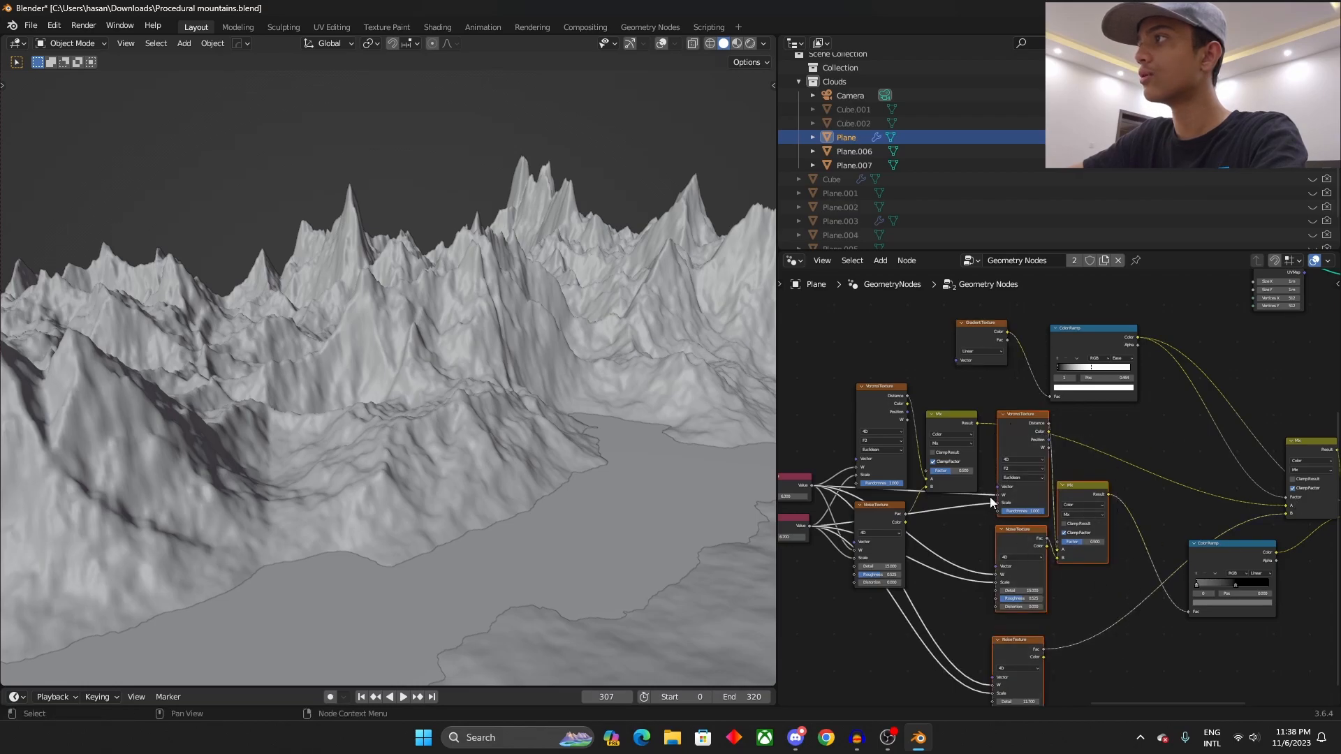
middle_drag(588, 488, 602, 355)
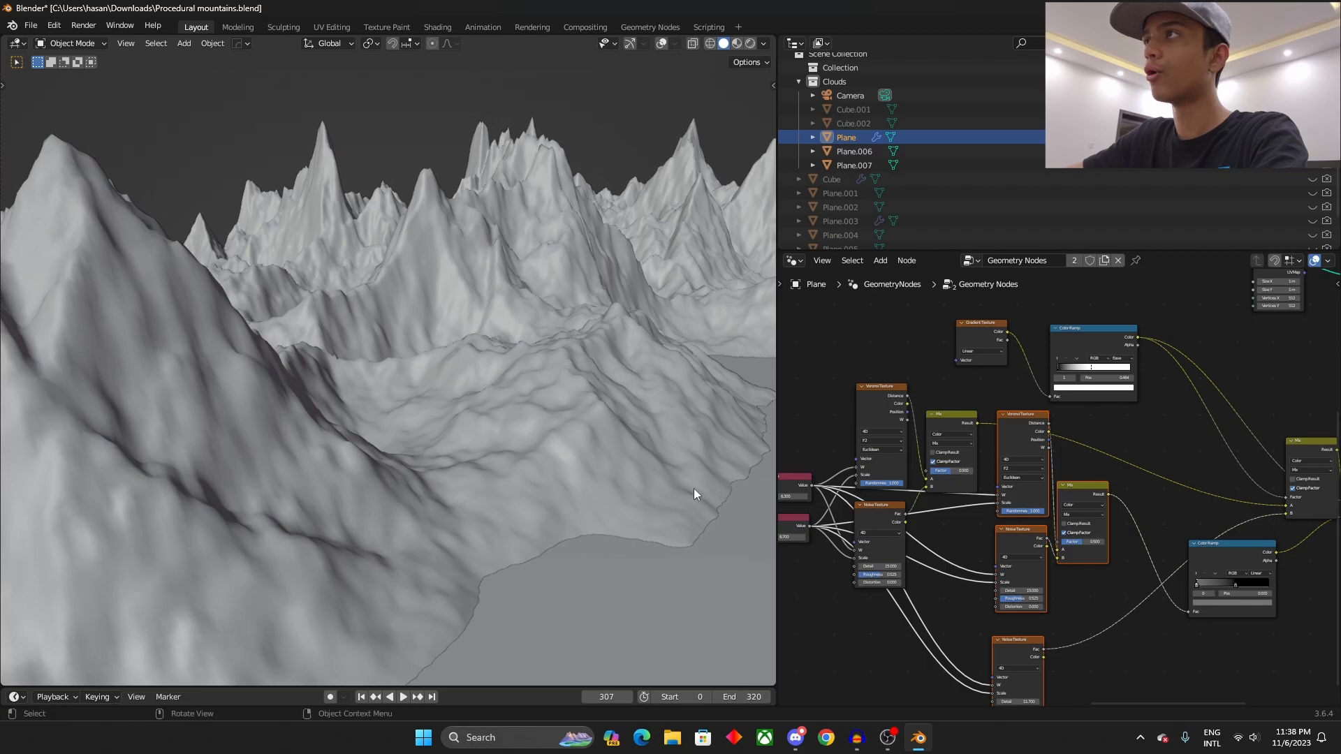
middle_drag(702, 479, 624, 504)
middle_drag(735, 443, 615, 436)
mouse_move(414, 378)
middle_down()
mouse_move(476, 374)
mouse_move(417, 379)
middle_up()
middle_drag(674, 488, 549, 409)
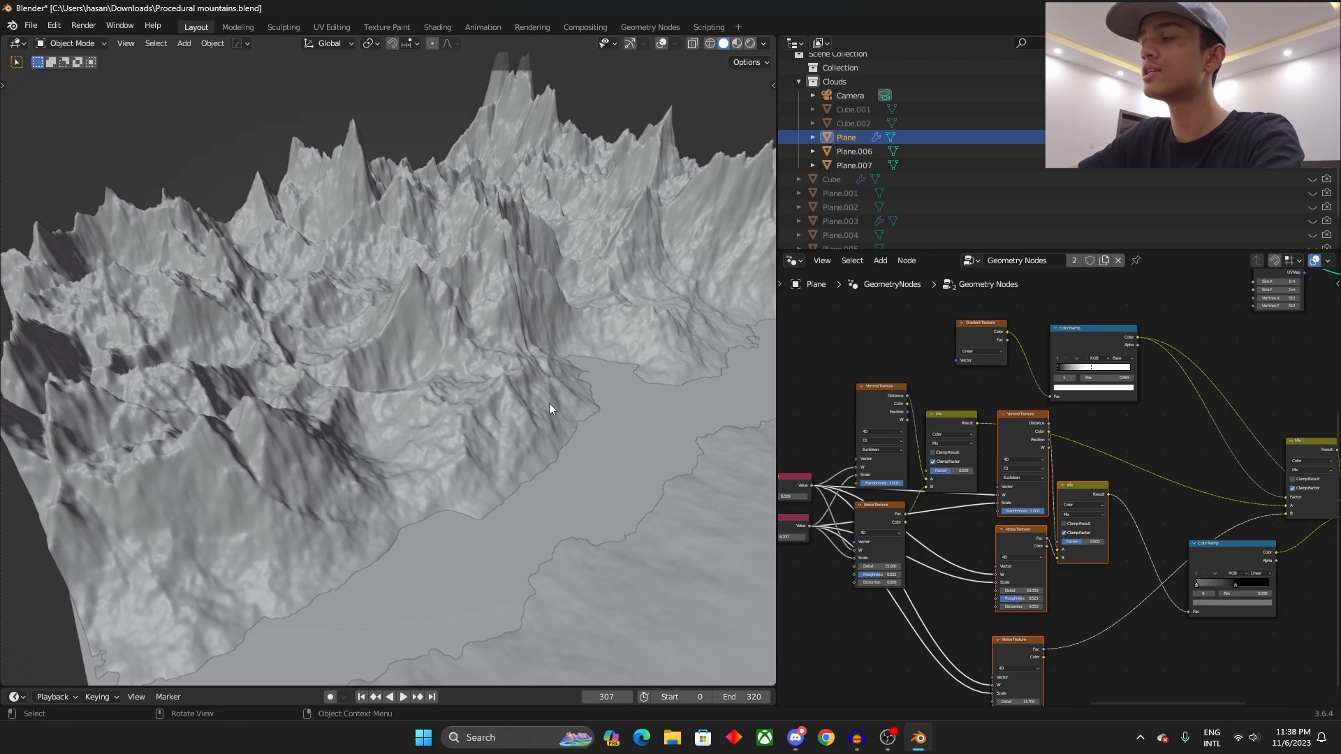
Move the Gradient Texture closer to its Color Ramp and inspect the mountain slopes from the river side.
scroll(1096, 473, up, 4)
mouse_move(840, 359)
mouse_down()
mouse_move(824, 359)
mouse_move(861, 362)
mouse_up()
middle_drag(601, 433, 568, 414)
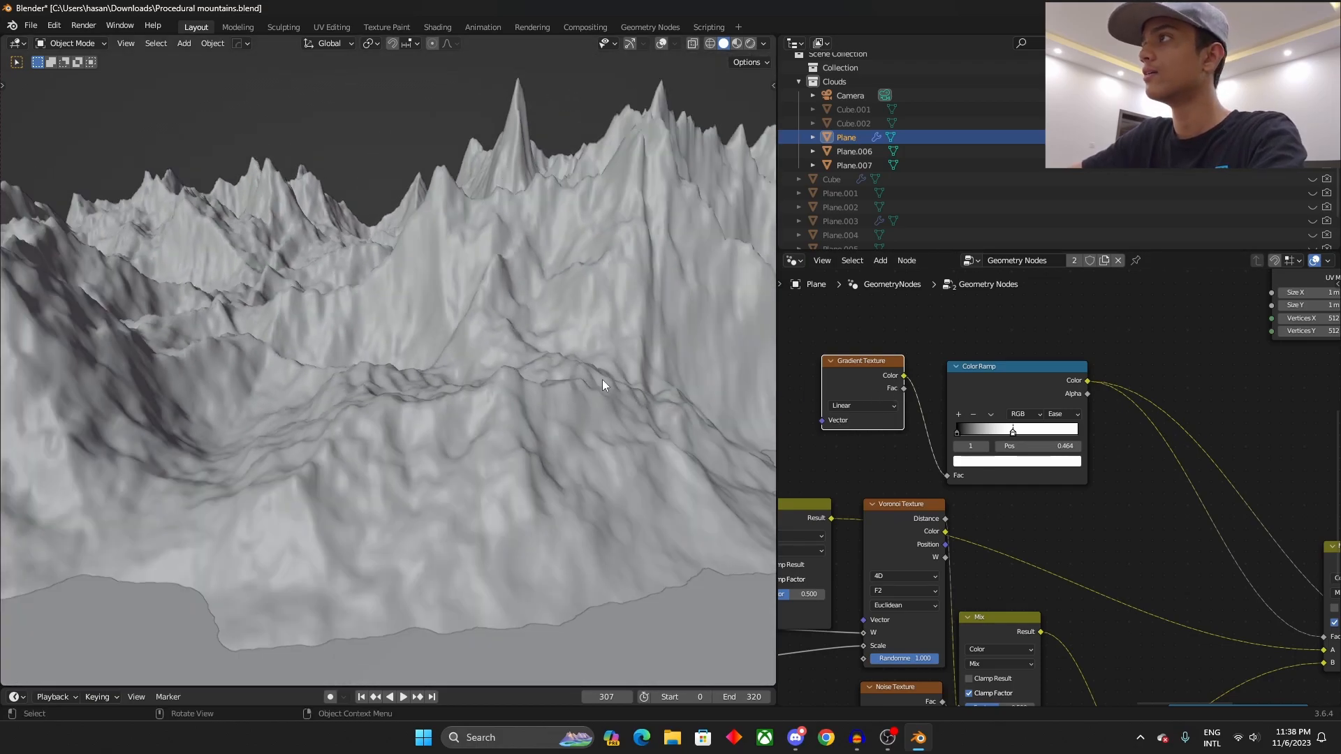
middle_drag(604, 365, 517, 360)
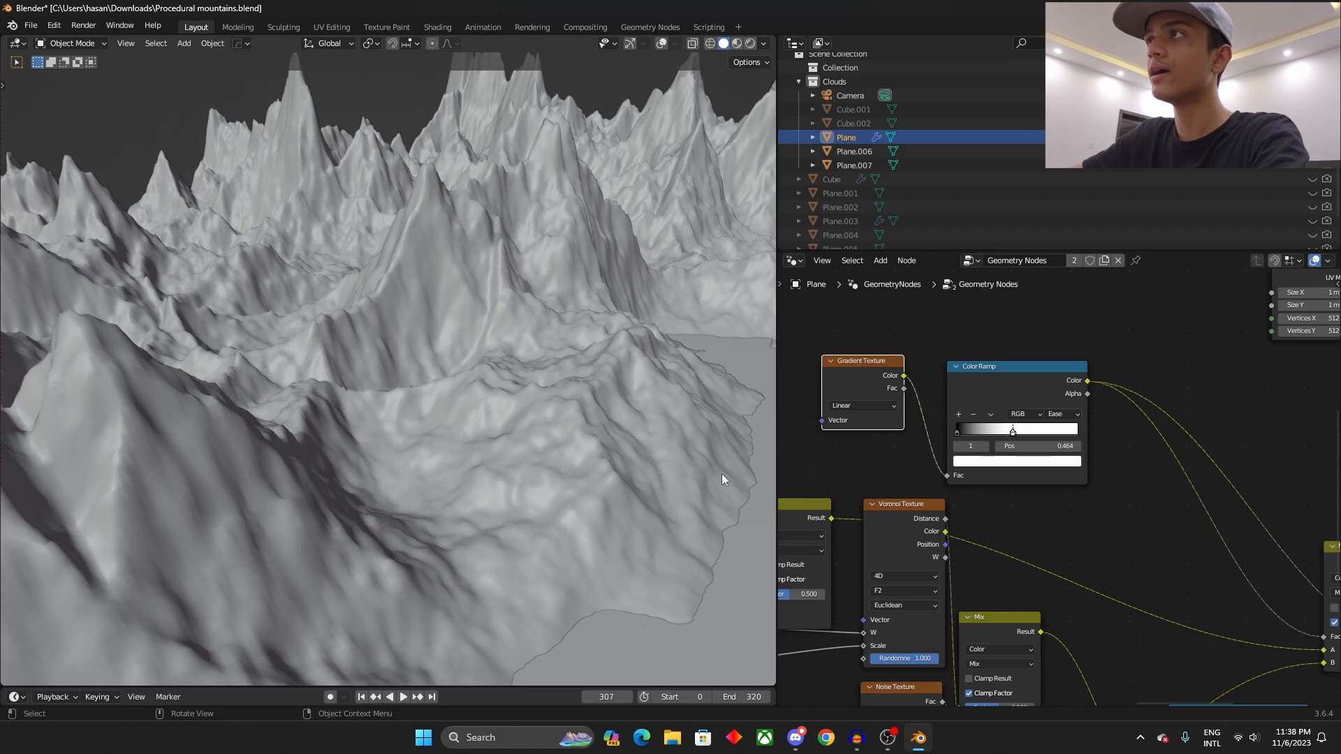
Select the second texture and Mix group beneath the Gradient Texture again and trace its links.
scroll(687, 458, down, 2)
scroll(1056, 492, down, 2)
middle_drag(1058, 588, 1142, 390)
scroll(1143, 390, down, 4)
drag(1017, 341, 1130, 628)
middle_drag(1161, 502, 1151, 699)
scroll(1150, 699, up, 2)
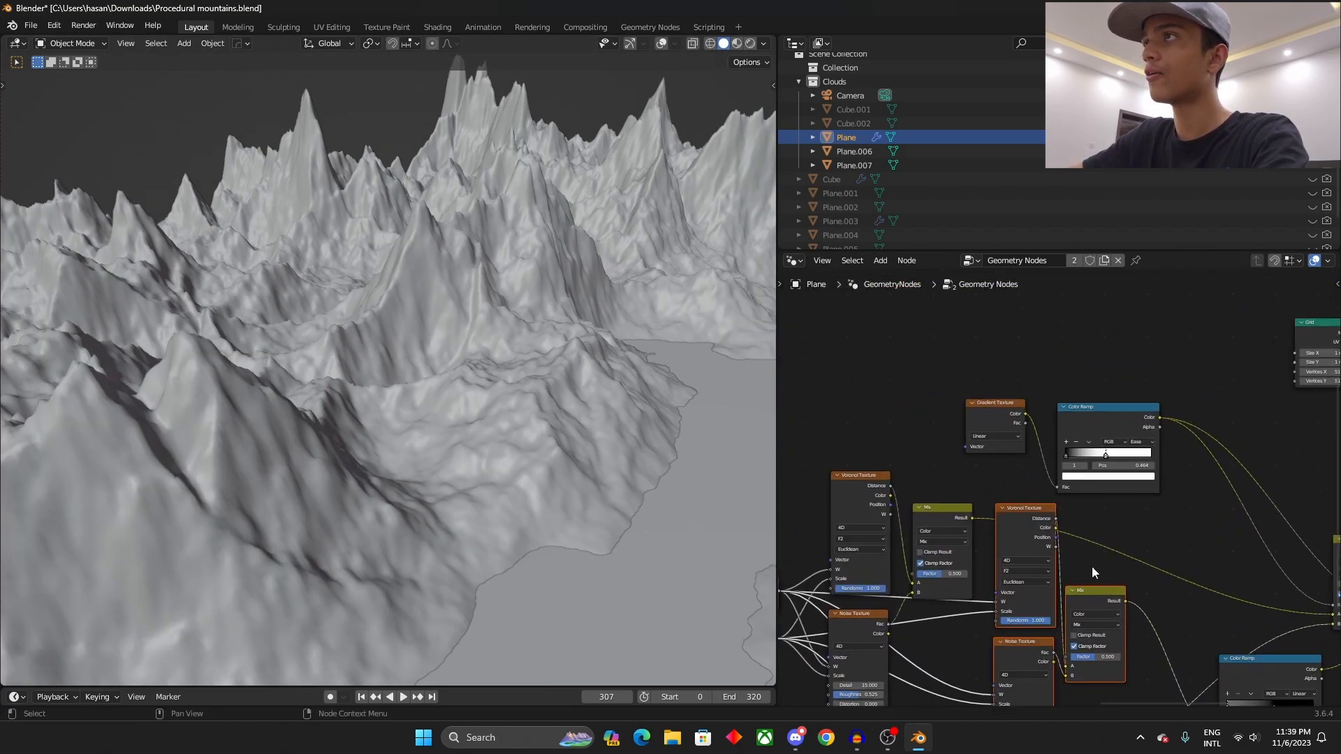
Select the first Voronoi, Noise and Mix group and examine its effect on the mountains.
scroll(1092, 566, down, 2)
middle_drag(1091, 565, 1191, 466)
drag(958, 406, 1084, 581)
middle_drag(655, 431, 459, 354)
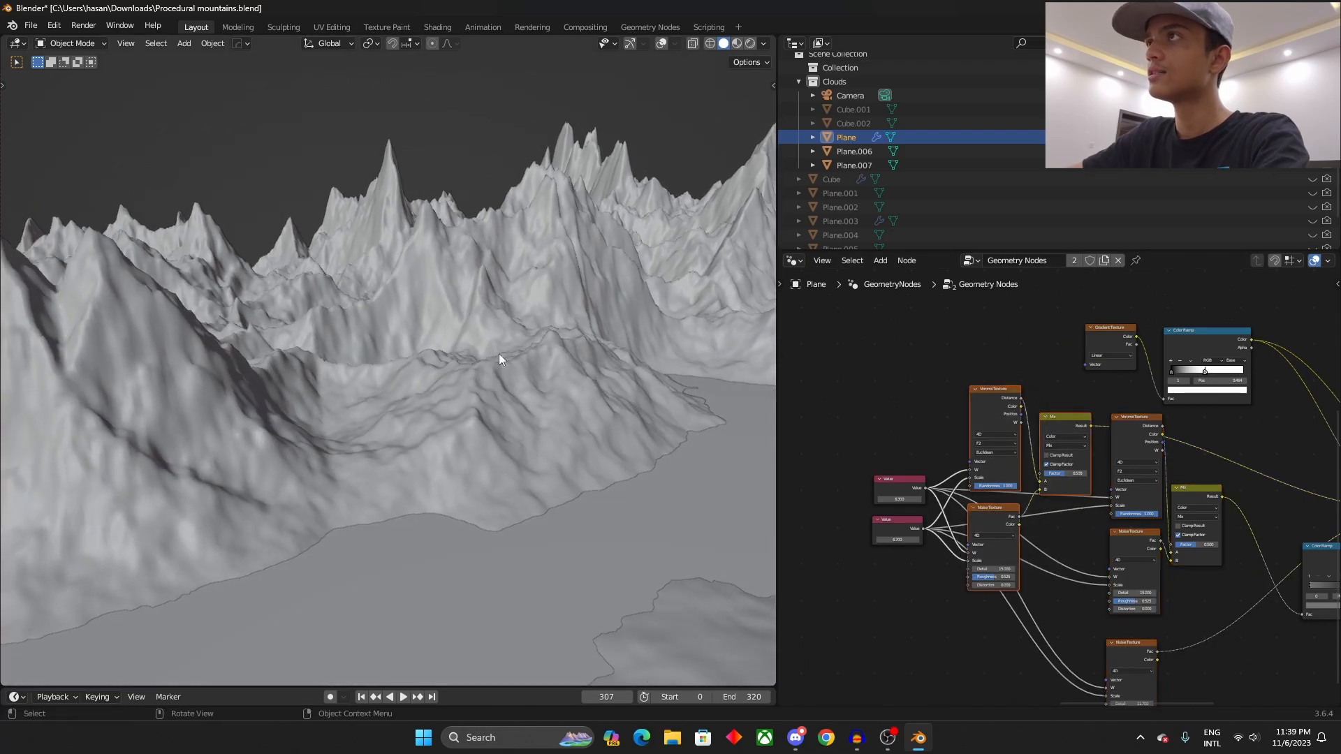
middle_drag(519, 317, 573, 367)
Shift the second Voronoi Texture closer to the second Mix node and select the surrounding texture nodes with the lower Color Ramp.
middle_drag(1145, 495, 1137, 450)
mouse_move(1120, 470)
mouse_down()
mouse_move(1137, 534)
mouse_move(1129, 468)
mouse_up()
middle_drag(1210, 542, 1184, 576)
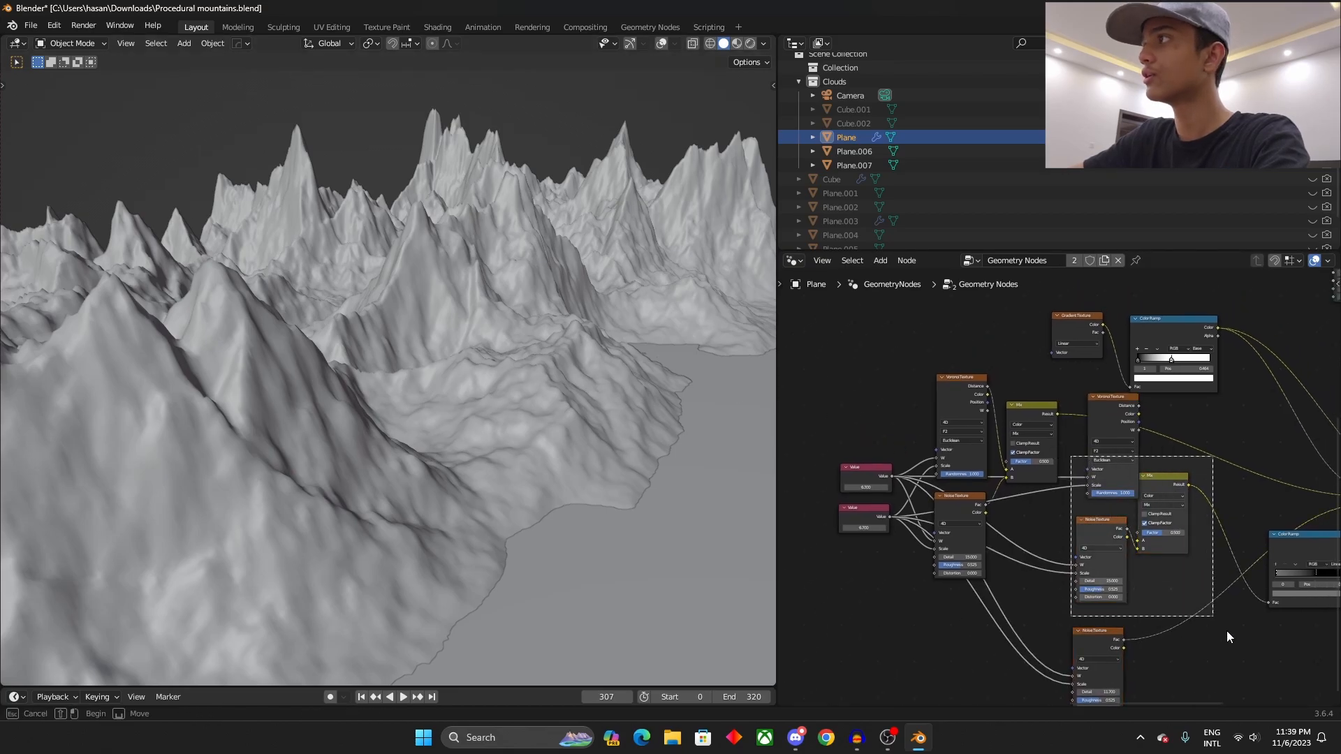
middle_drag(574, 388, 398, 422)
middle_drag(930, 448, 937, 453)
middle_drag(508, 465, 321, 332)
middle_drag(605, 467, 463, 328)
scroll(463, 328, up, 2)
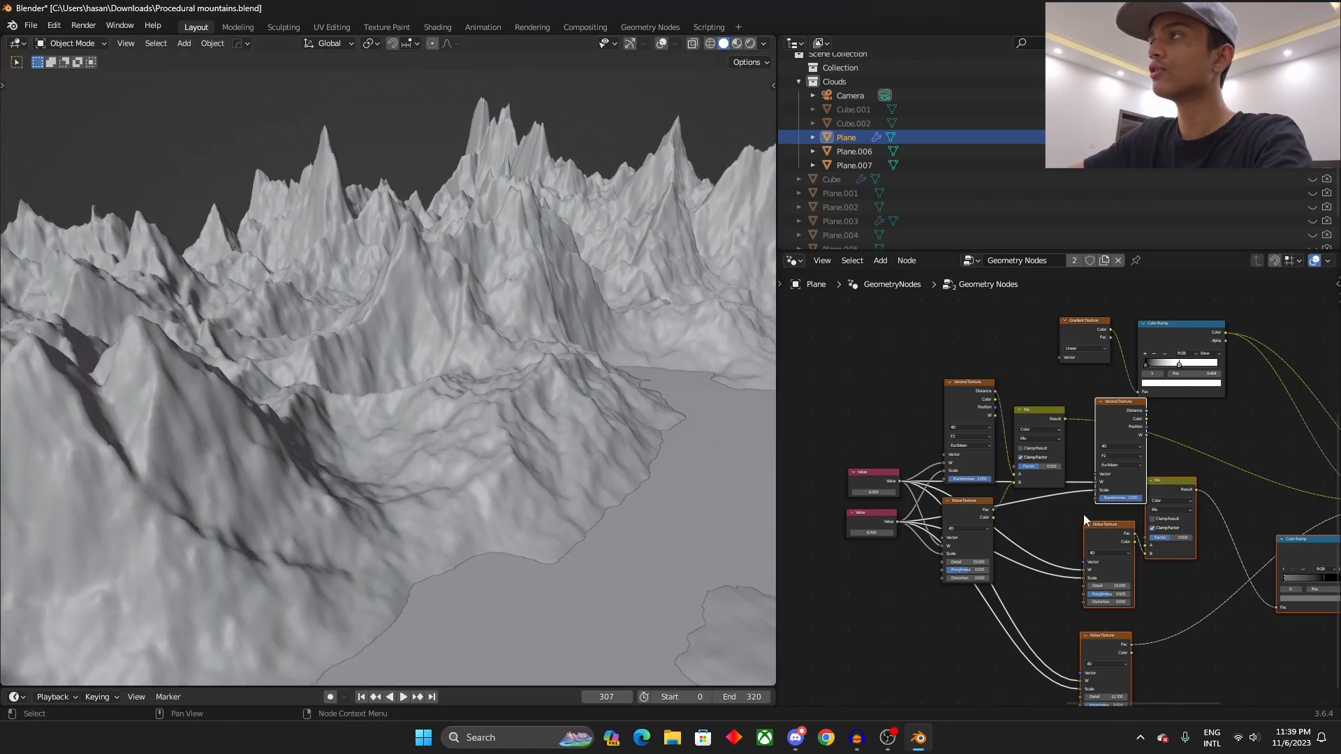
Select the first texture and Mix group once more and view the whole terrain from above.
drag(931, 366, 1044, 559)
middle_drag(1043, 473, 987, 510)
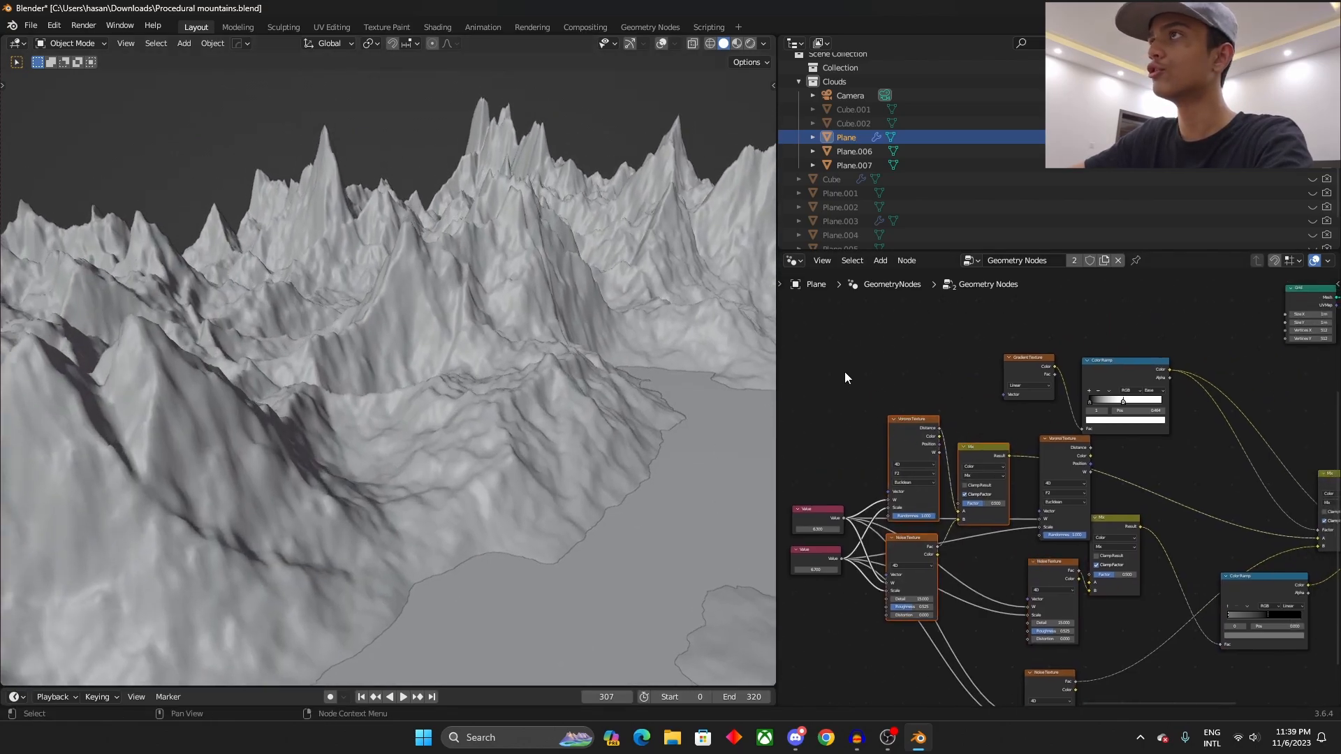
middle_drag(513, 279, 552, 454)
Move the Separate XYZ node closer to the last Mix node and check the terrain's height.
scroll(489, 416, down, 1)
scroll(1232, 567, down, 3)
middle_drag(1232, 567, 989, 522)
scroll(1008, 495, up, 5)
middle_drag(1024, 478, 1149, 478)
scroll(1149, 478, up, 1)
drag(1150, 478, 1248, 452)
click(1097, 419)
drag(1176, 408, 1061, 424)
middle_drag(531, 418, 382, 396)
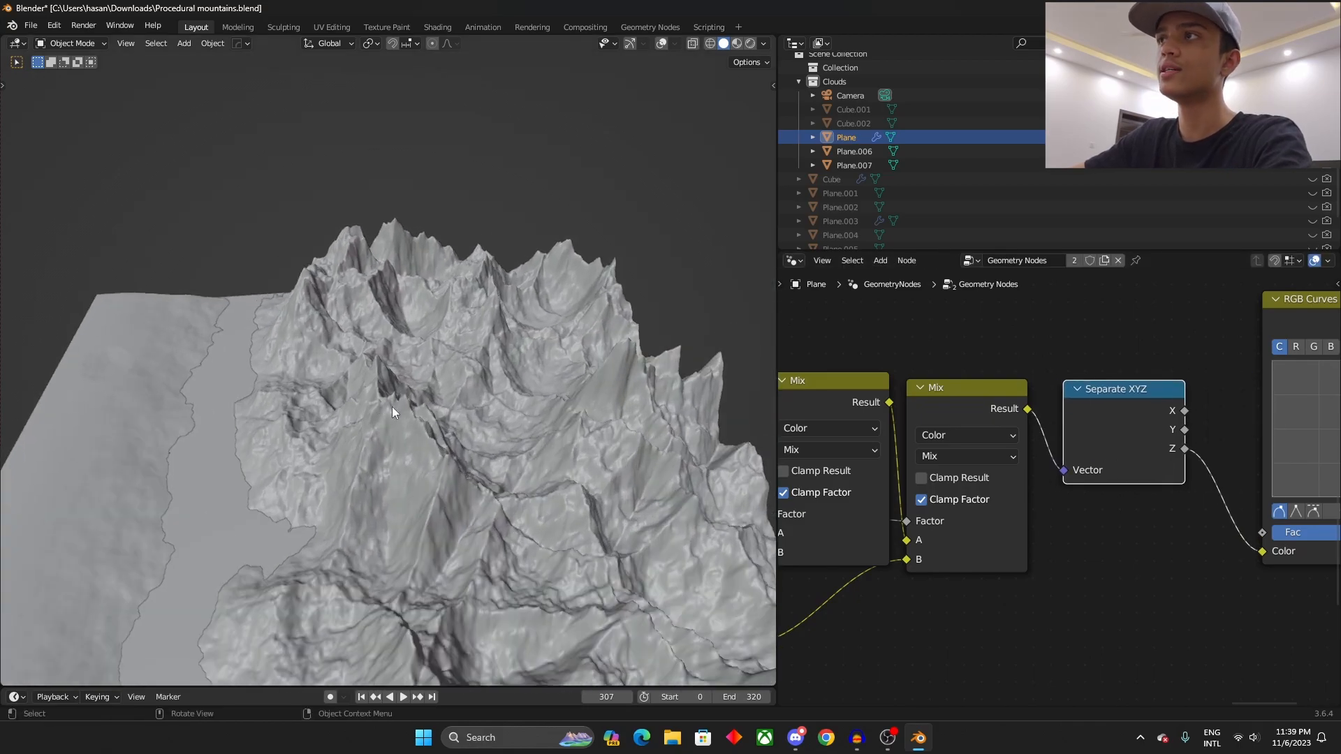
Nudge the RGB Curves node slightly upward beside Separate XYZ and bring its curve into view.
scroll(391, 412, down, 2)
scroll(1164, 521, down, 4)
middle_drag(1192, 499, 1003, 543)
mouse_move(1074, 419)
mouse_down()
mouse_move(1069, 432)
mouse_move(1076, 396)
mouse_up()
scroll(1146, 522, up, 2)
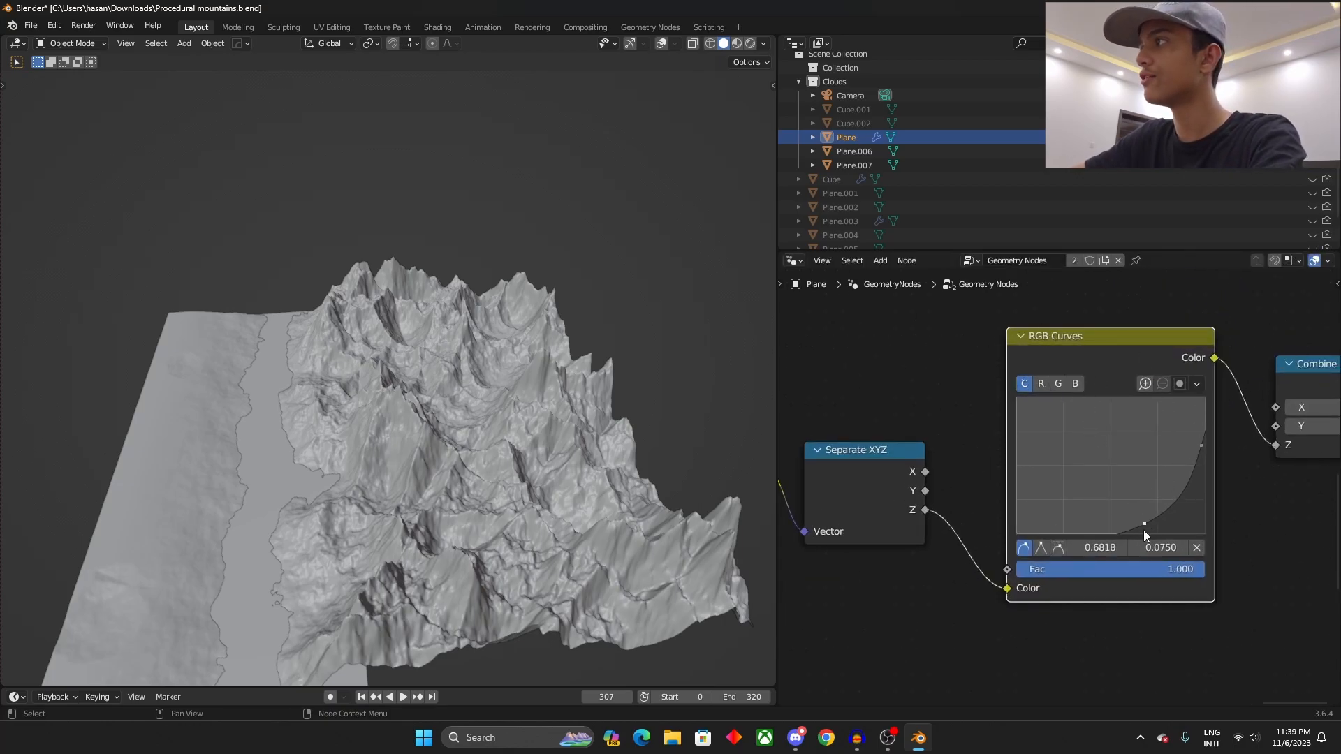
Try moving the middle point of the RGB Curves curve to 0.5136, 0.5937, and undo it.
drag(1145, 528, 1113, 453)
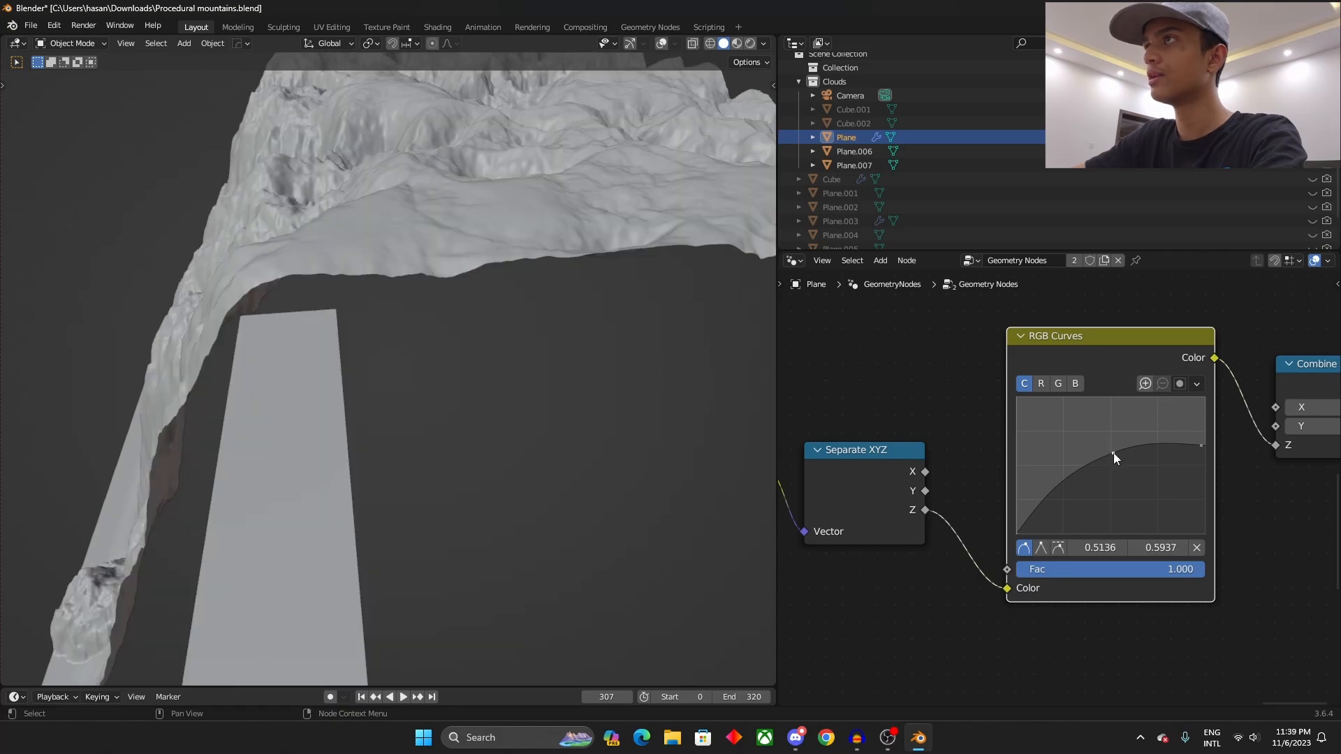
scroll(560, 367, down, 5)
middle_drag(560, 367, 610, 342)
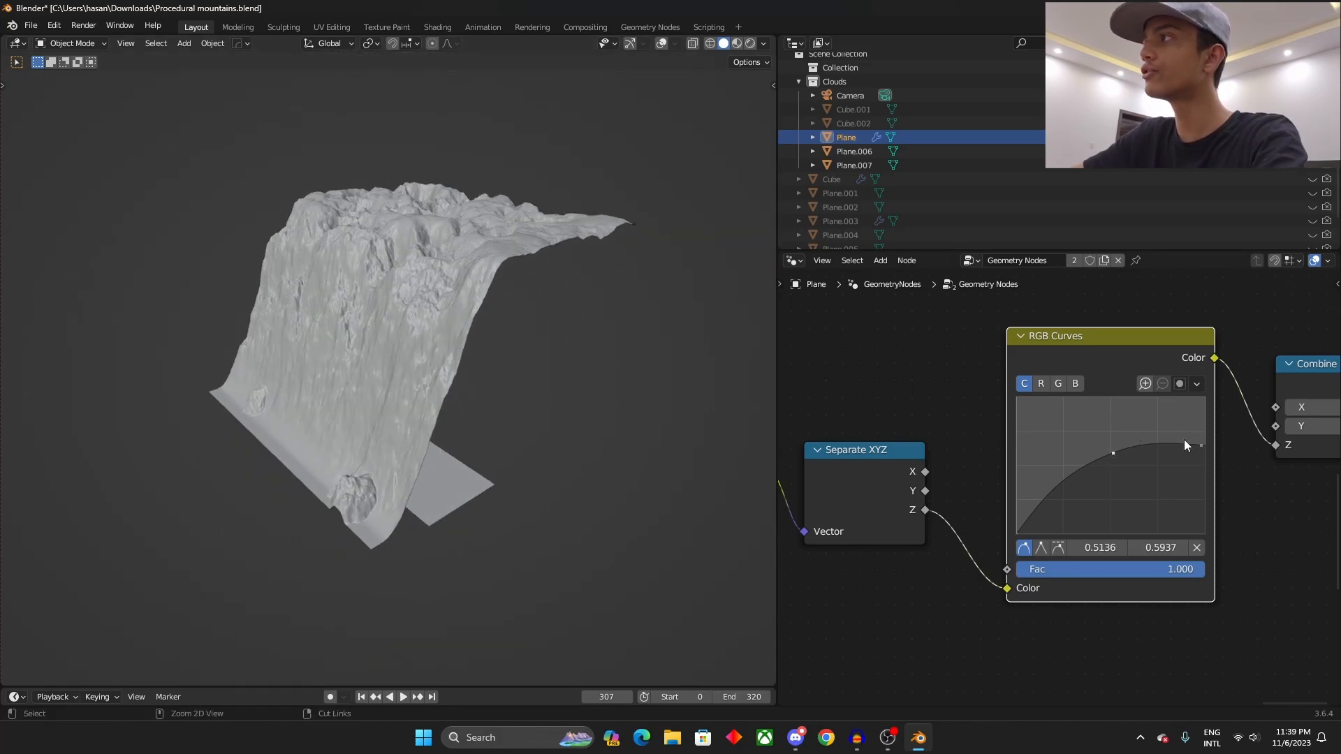
key(ctrl+z)
Try raising the end point of the curve to 0.9636, 1.0000, and undo it.
drag(1200, 442, 1199, 397)
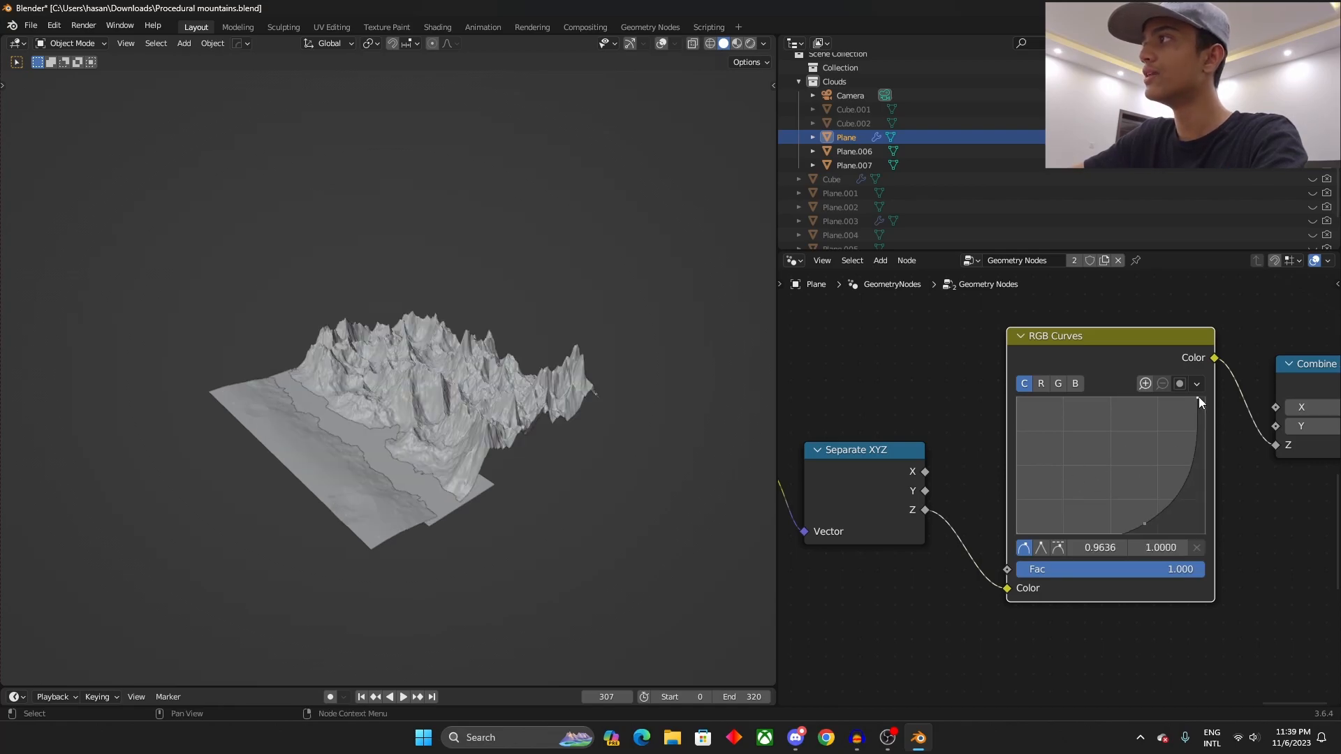
middle_drag(643, 454, 591, 353)
scroll(534, 459, up, 4)
key(ctrl+z)
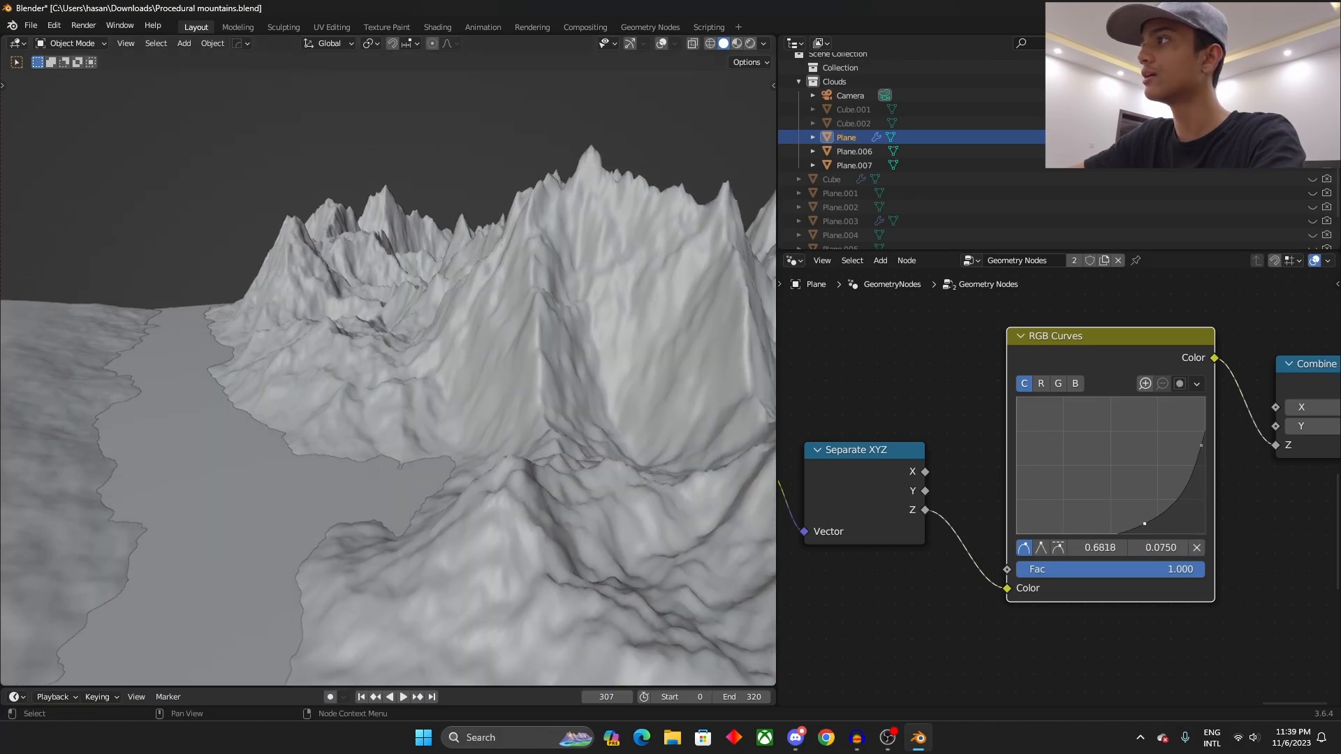
Try adding a curve point at 0.3500, 0.9375, view the stretched terrain and remove the point.
drag(1125, 532, 1081, 412)
scroll(1082, 408, down, 1)
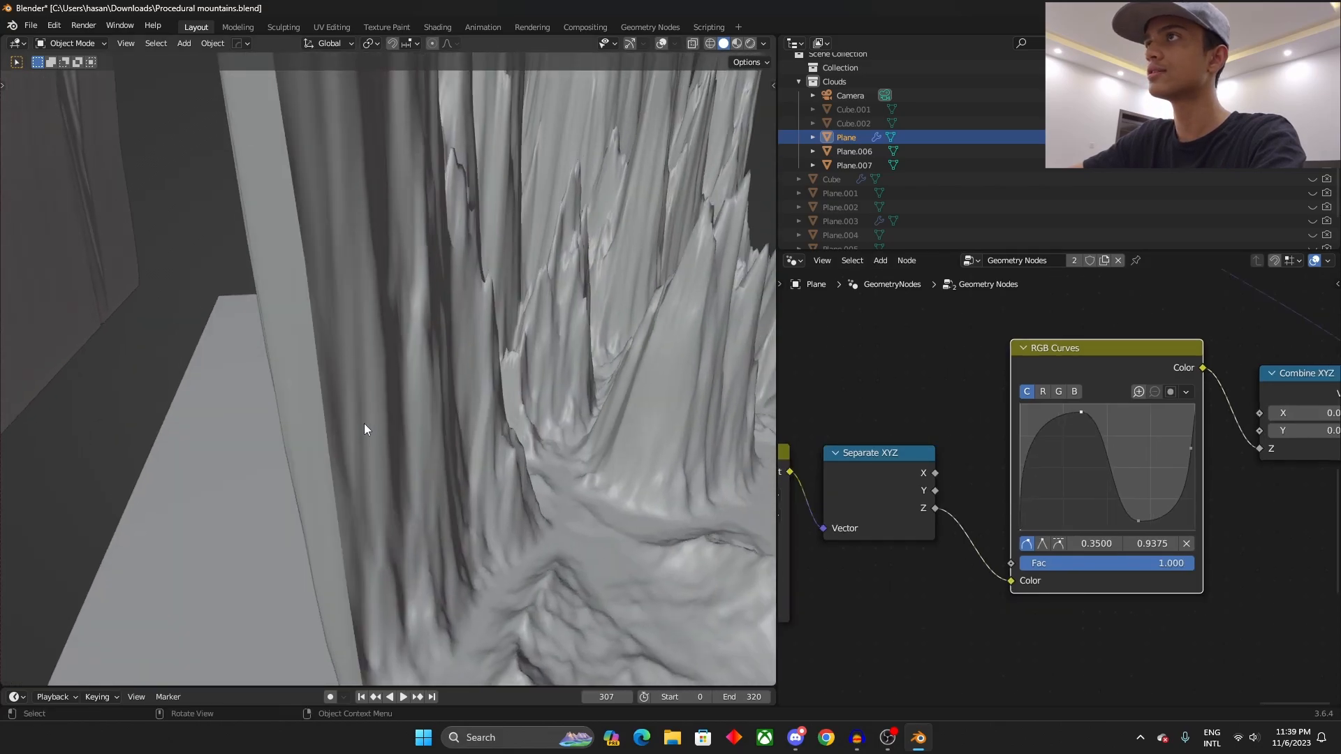
scroll(364, 429, down, 5)
middle_drag(368, 423, 596, 496)
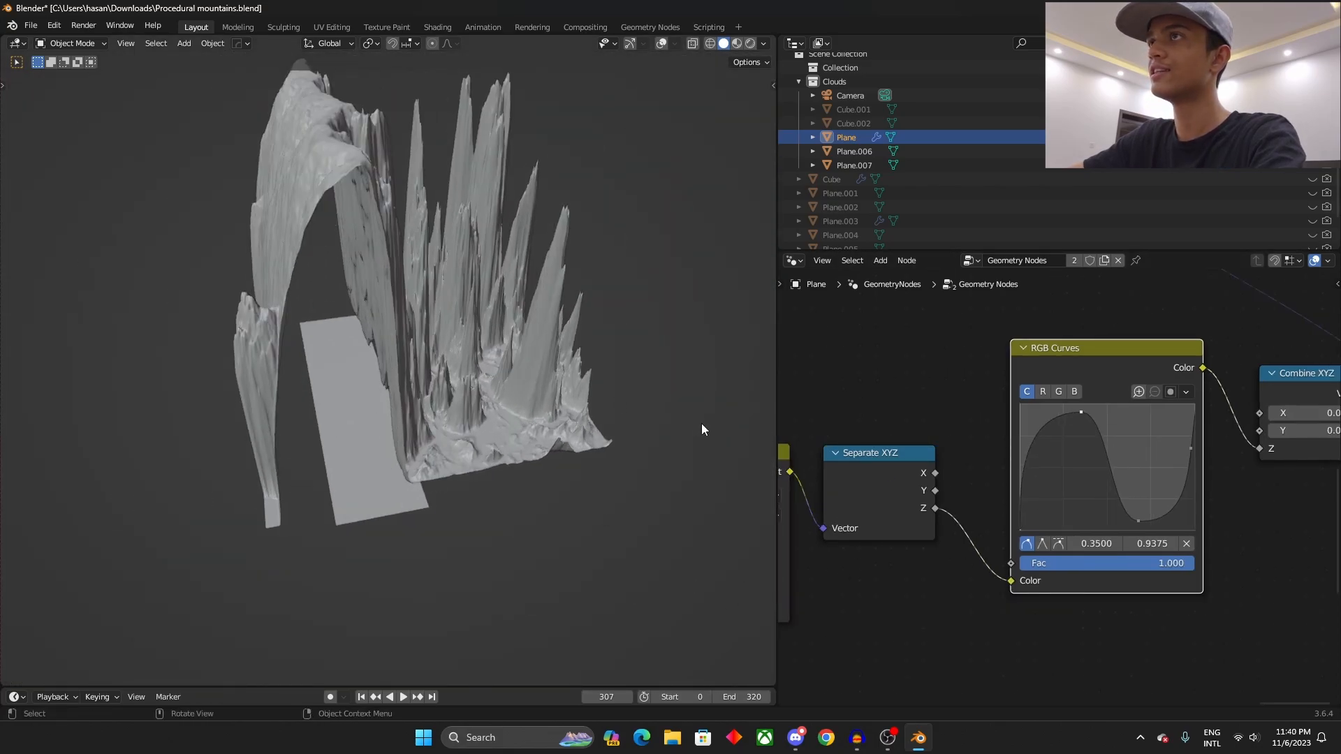
key(Delete)
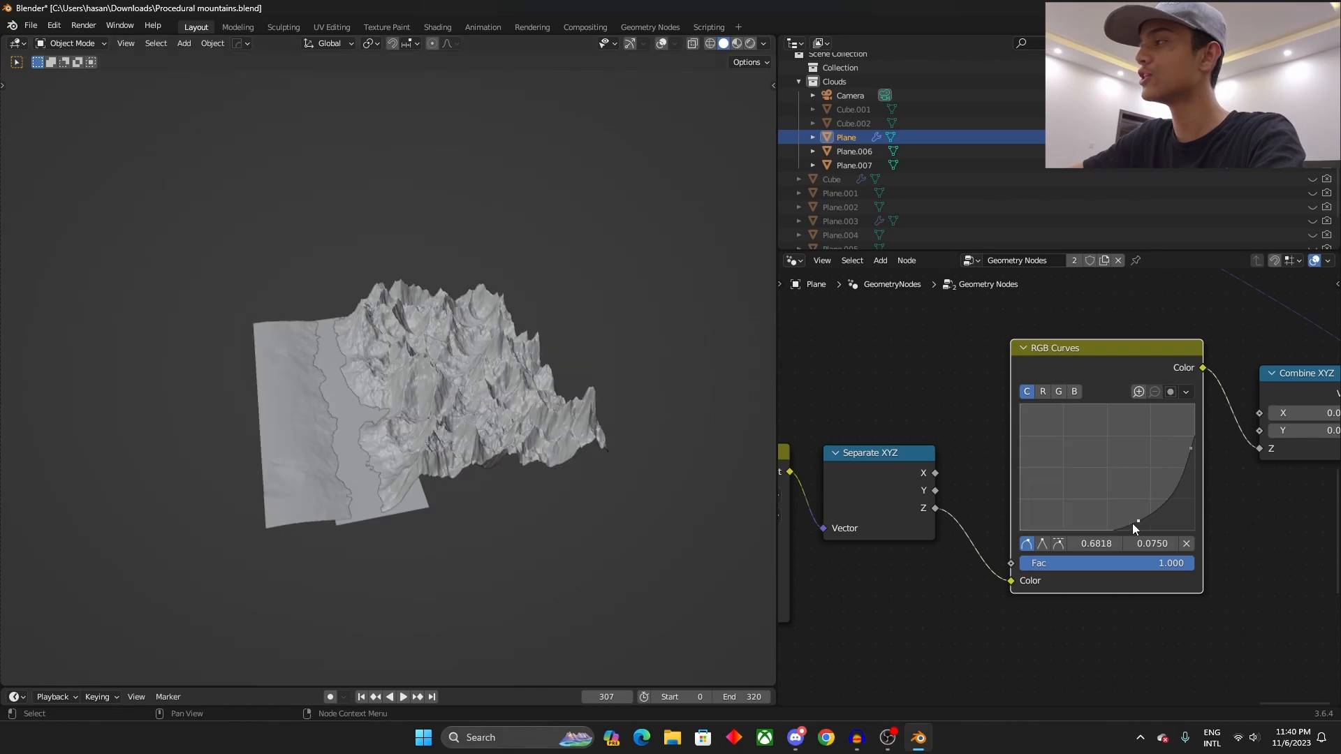
Try the lower curve point at 0.6772, 0.3062, view the terrain and return the point to 0.6818, 0.0750.
drag(1137, 520, 1137, 492)
middle_drag(439, 332, 560, 317)
scroll(511, 345, up, 2)
scroll(472, 321, up, 3)
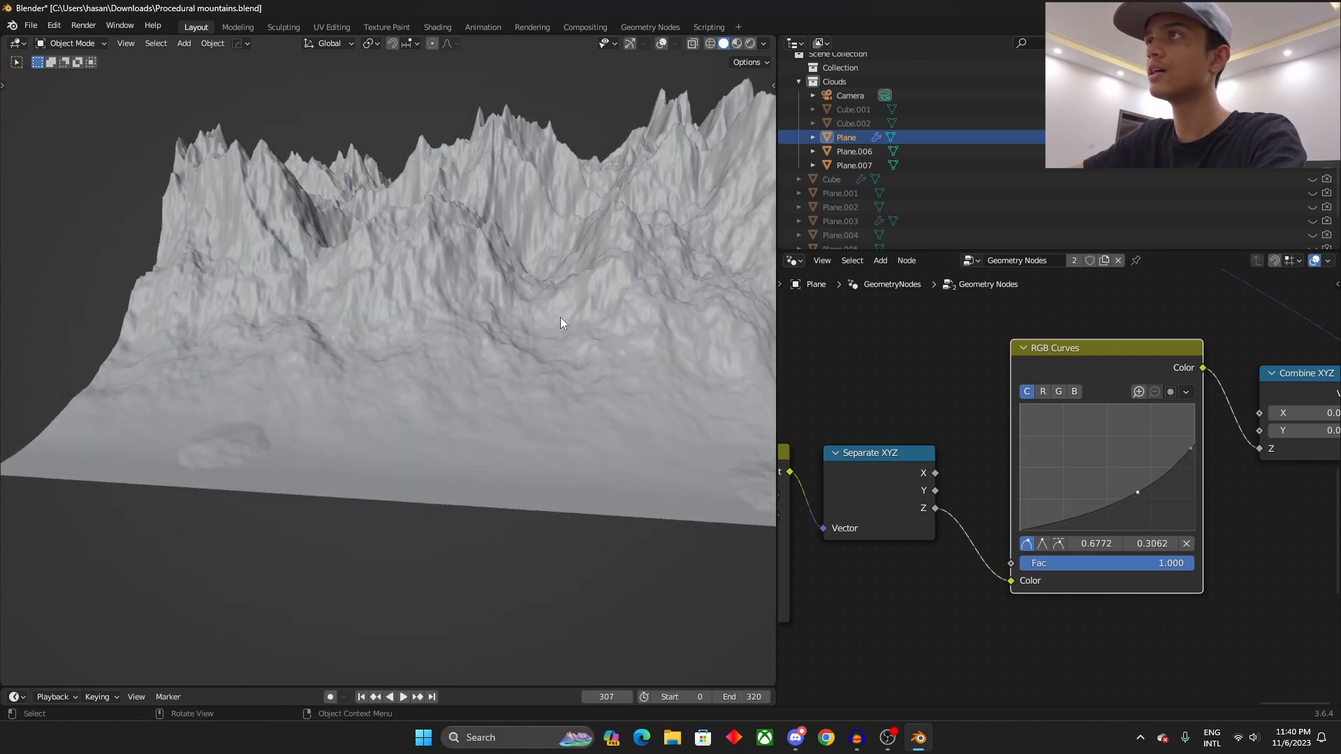
scroll(555, 318, down, 3)
scroll(488, 324, up, 3)
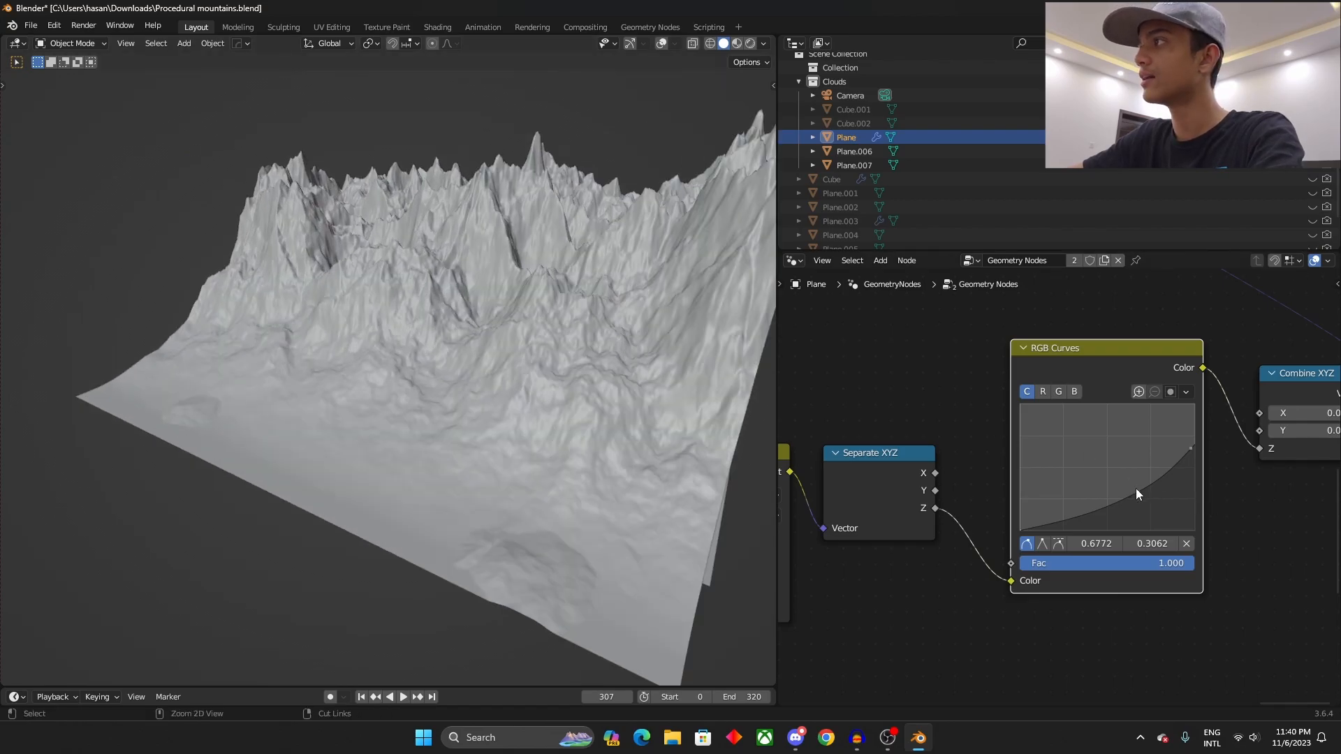
drag(1135, 489, 1137, 521)
middle_drag(431, 433, 126, 428)
middle_drag(411, 410, 559, 458)
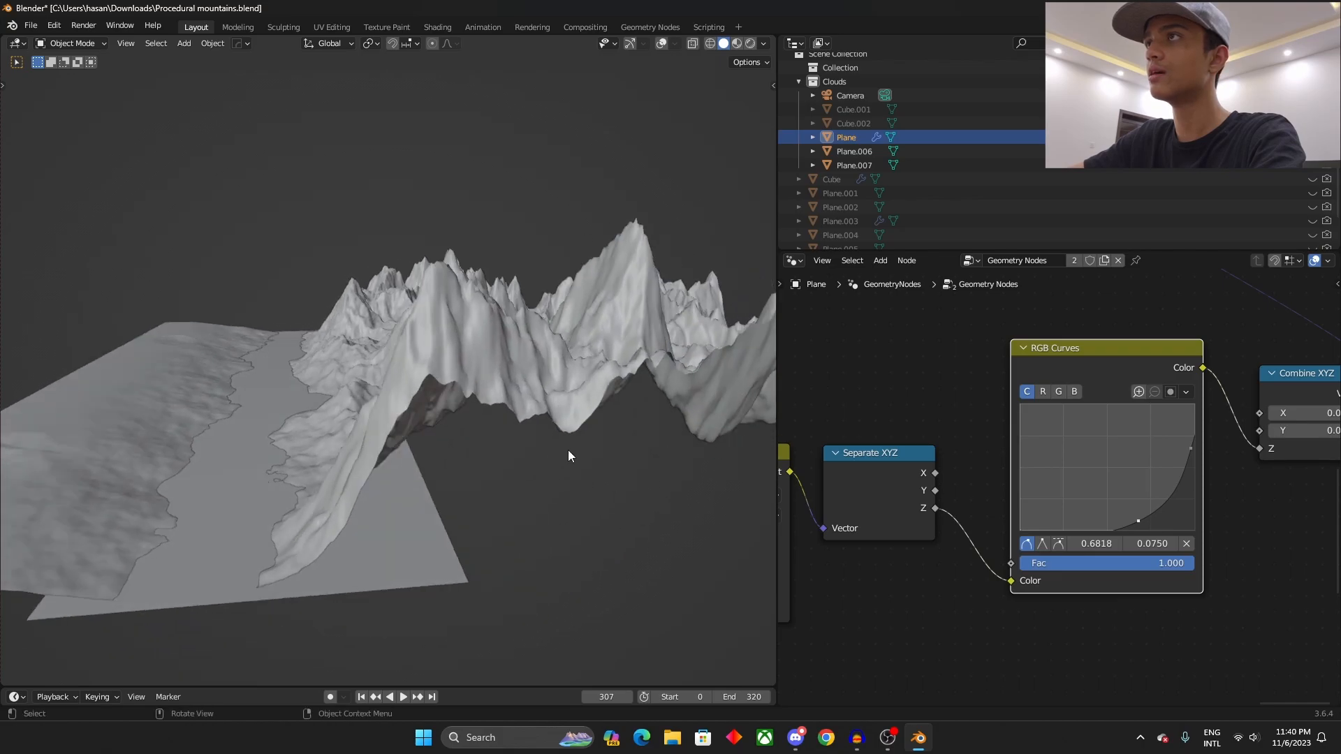
Move RGB Curves closer to Separate XYZ and Combine XYZ closer to RGB Curves.
scroll(1131, 447, down, 1)
mouse_move(1104, 378)
mouse_down()
mouse_move(1199, 488)
mouse_move(1084, 384)
mouse_up()
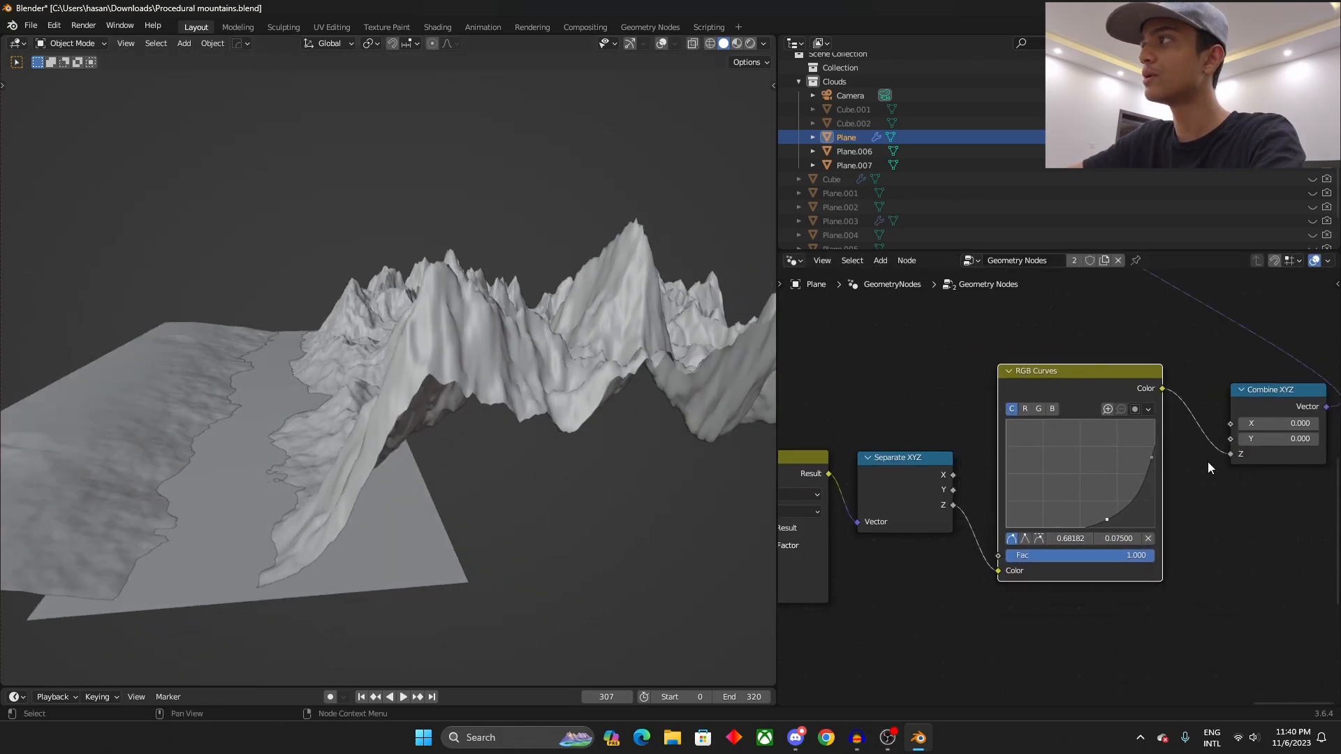
scroll(1151, 510, down, 3)
middle_drag(1285, 561, 1198, 629)
scroll(1185, 638, up, 4)
mouse_move(1183, 488)
mouse_down()
mouse_move(1152, 540)
mouse_move(1183, 506)
mouse_up()
Disconnect the Combine XYZ vector from the Offset input of the Set Position node.
scroll(1043, 426, down, 5)
middle_drag(1005, 398, 1003, 504)
scroll(1004, 500, up, 3)
middle_drag(960, 462, 1046, 523)
scroll(1098, 491, up, 1)
drag(1031, 459, 972, 485)
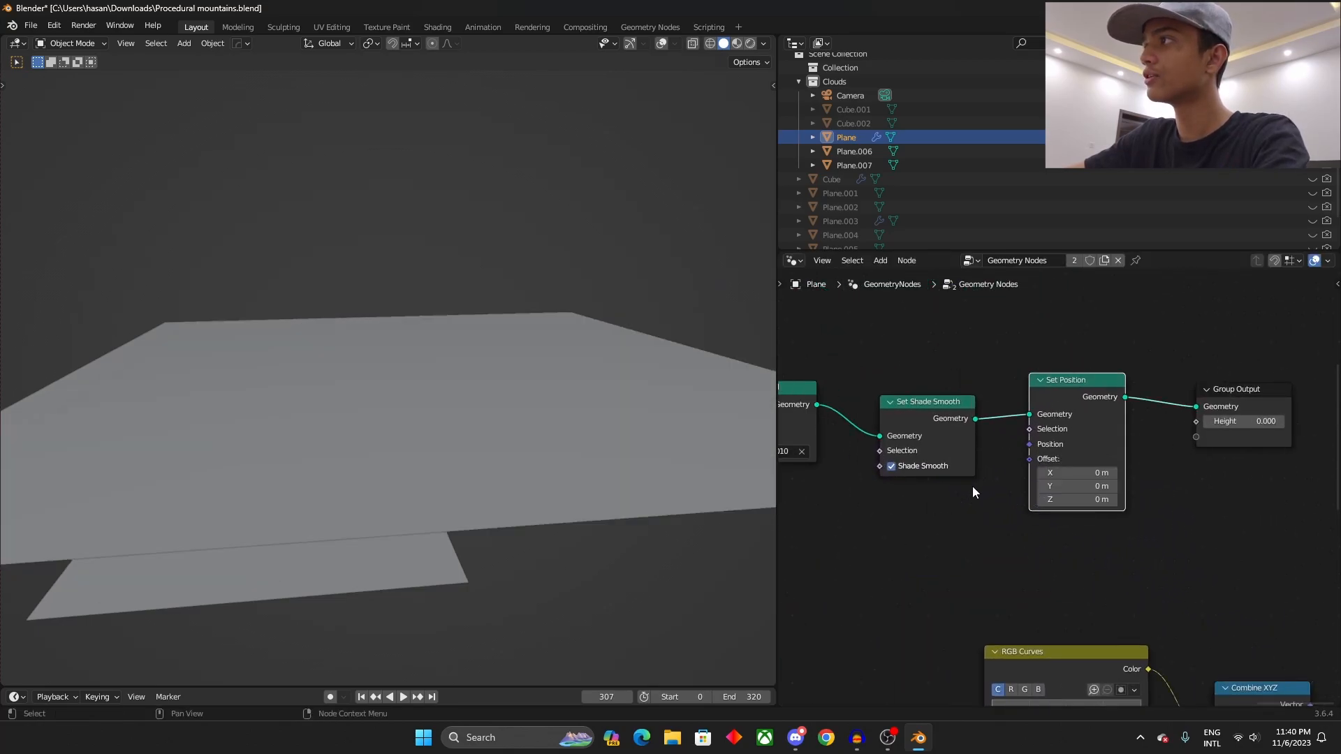
Reconnect the Combine XYZ Vector output to the Offset input of Set Position and view the terrain.
middle_drag(1101, 535, 1144, 493)
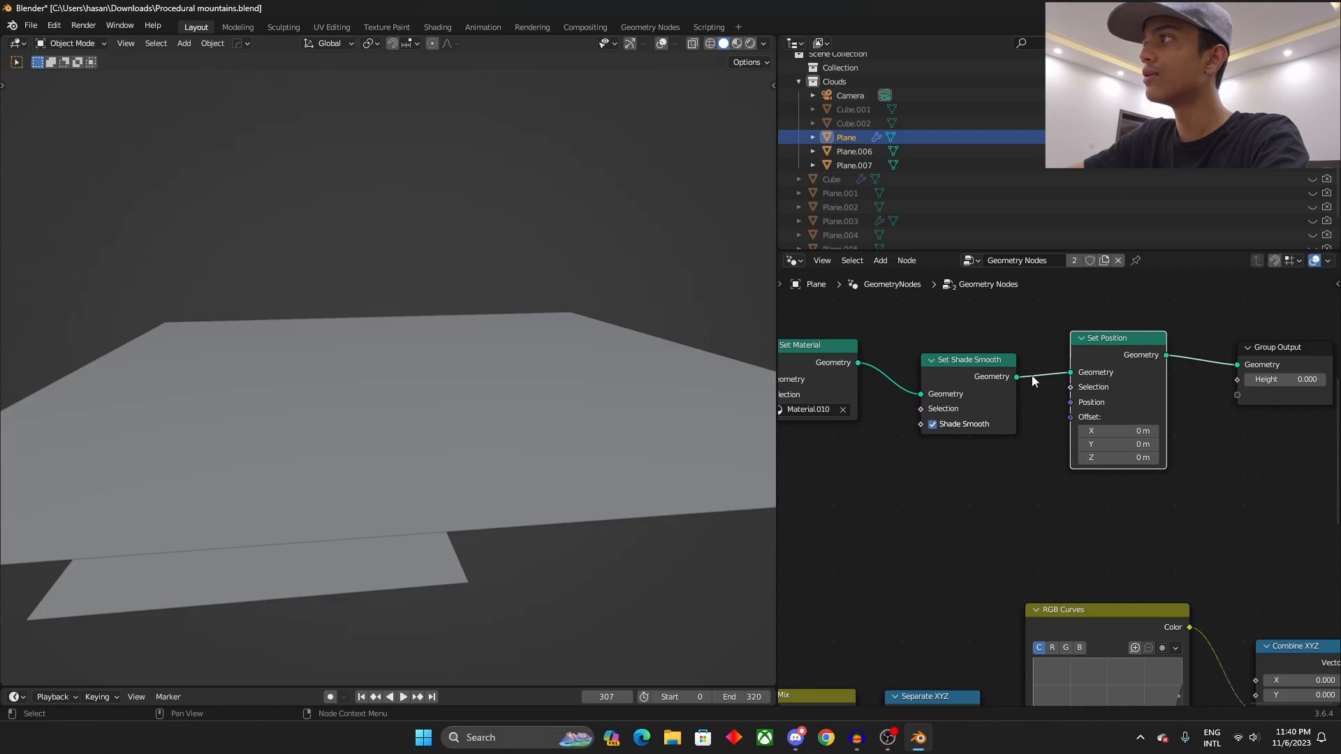
middle_drag(1258, 574, 1205, 526)
drag(1236, 606, 1019, 369)
middle_drag(542, 391, 610, 433)
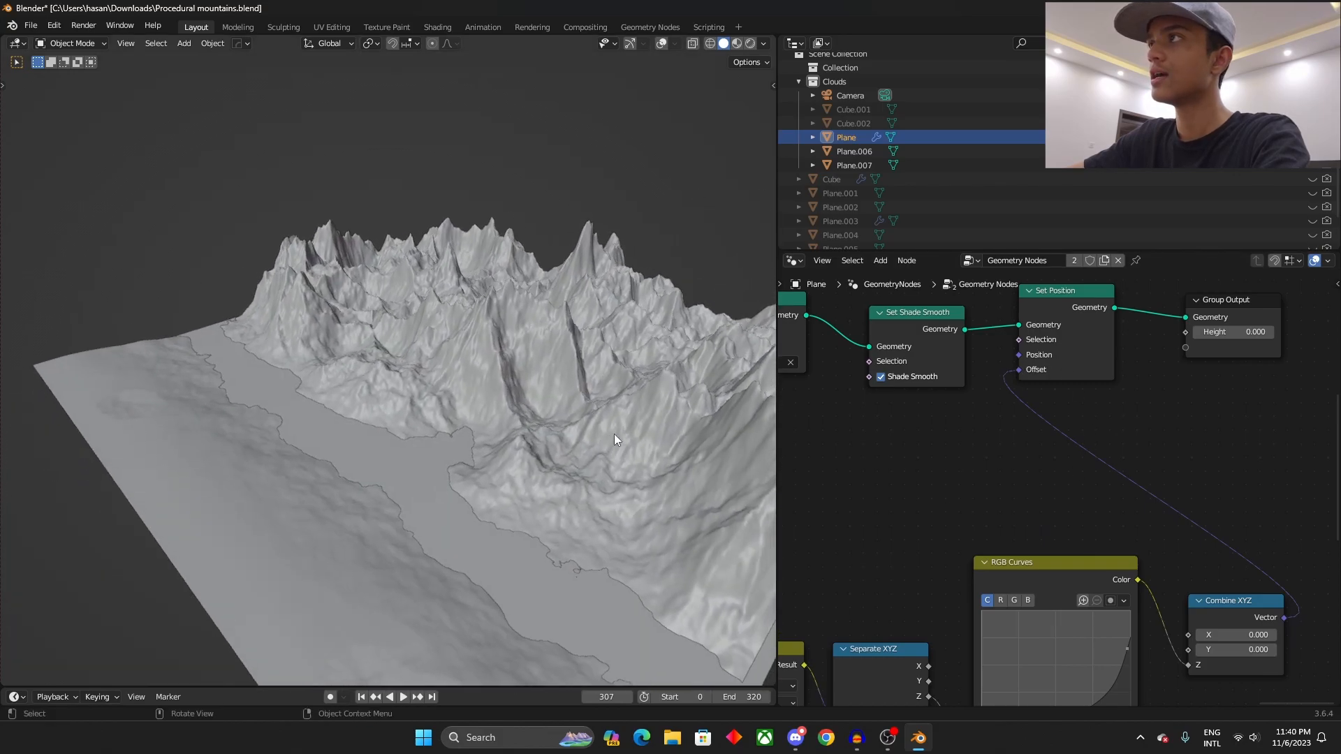
Nudge the Set Position node and move the Group Output node closer to it.
shift+scroll(1024, 440, up, 3)
shift+scroll(1024, 440, up, 2)
click(1062, 395)
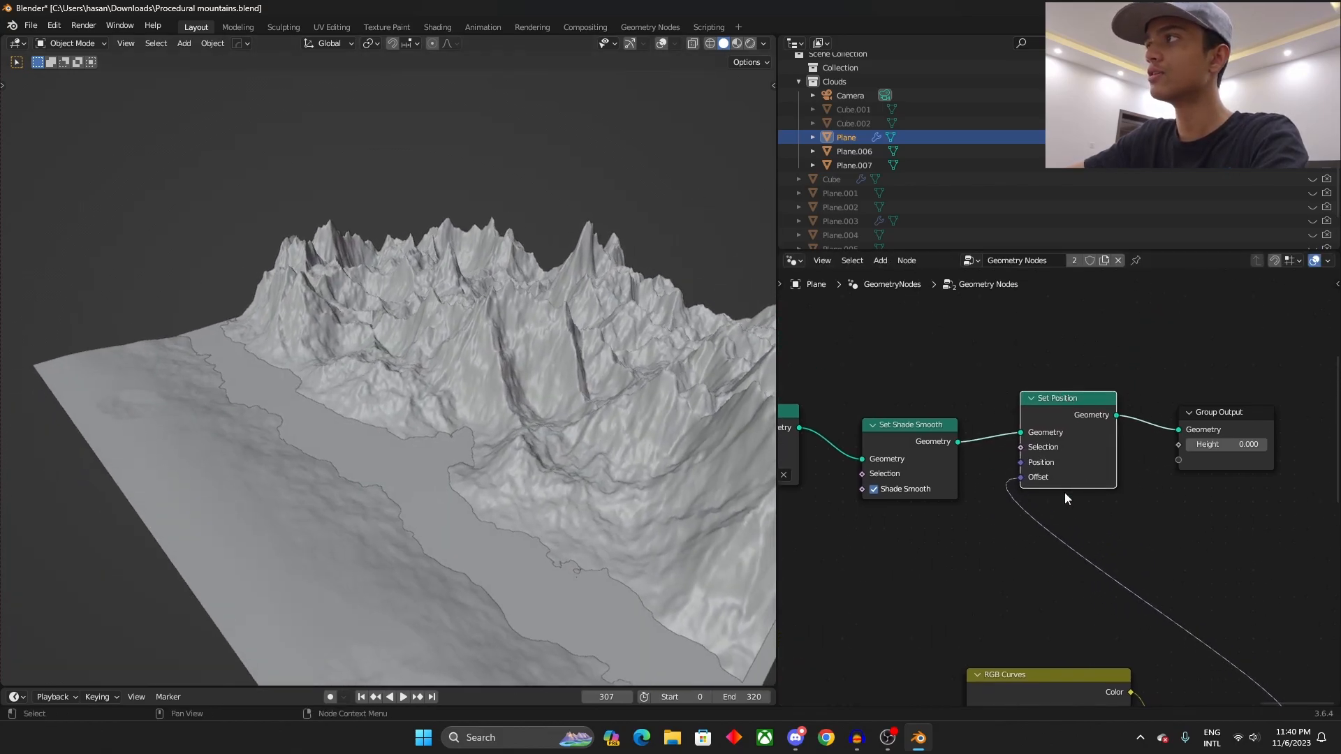
scroll(1121, 492, down, 2)
middle_drag(1119, 508, 1066, 500)
drag(1140, 454, 1082, 424)
middle_drag(556, 400, 464, 399)
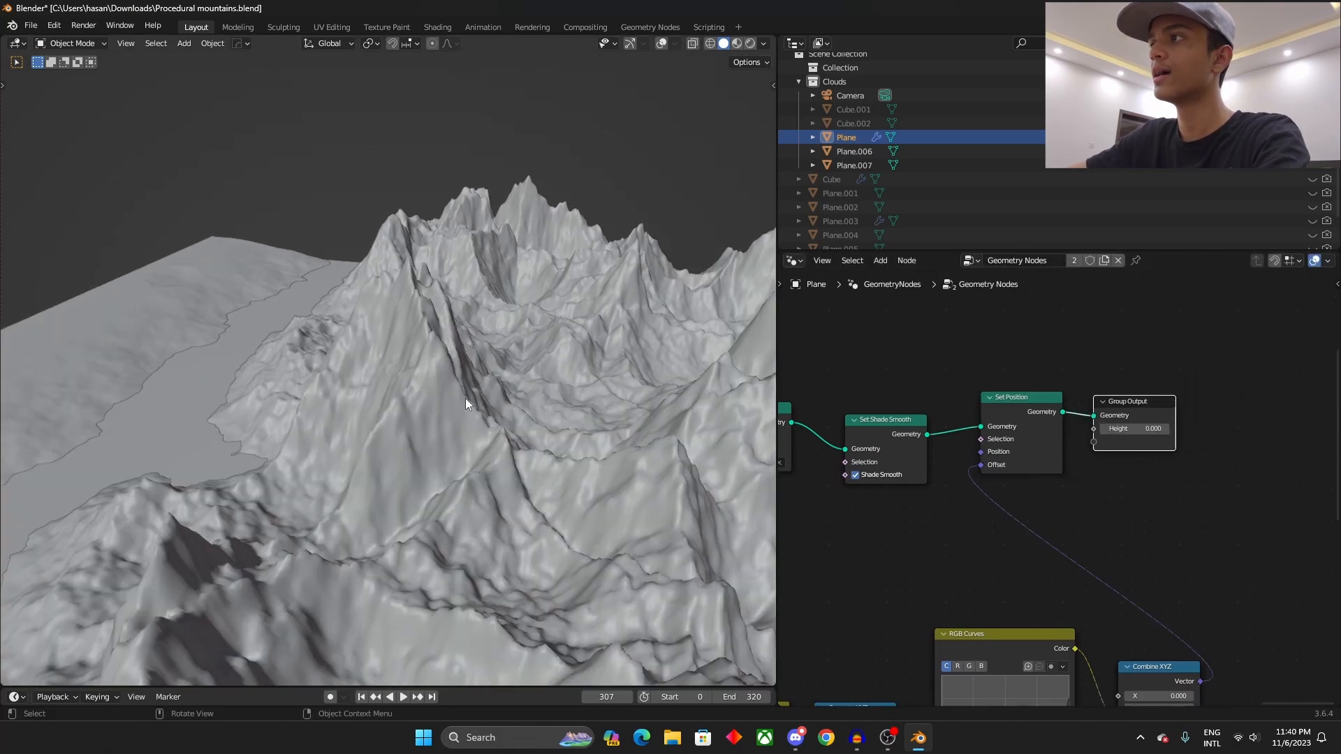
scroll(1025, 557, down, 2)
scroll(1172, 475, down, 2)
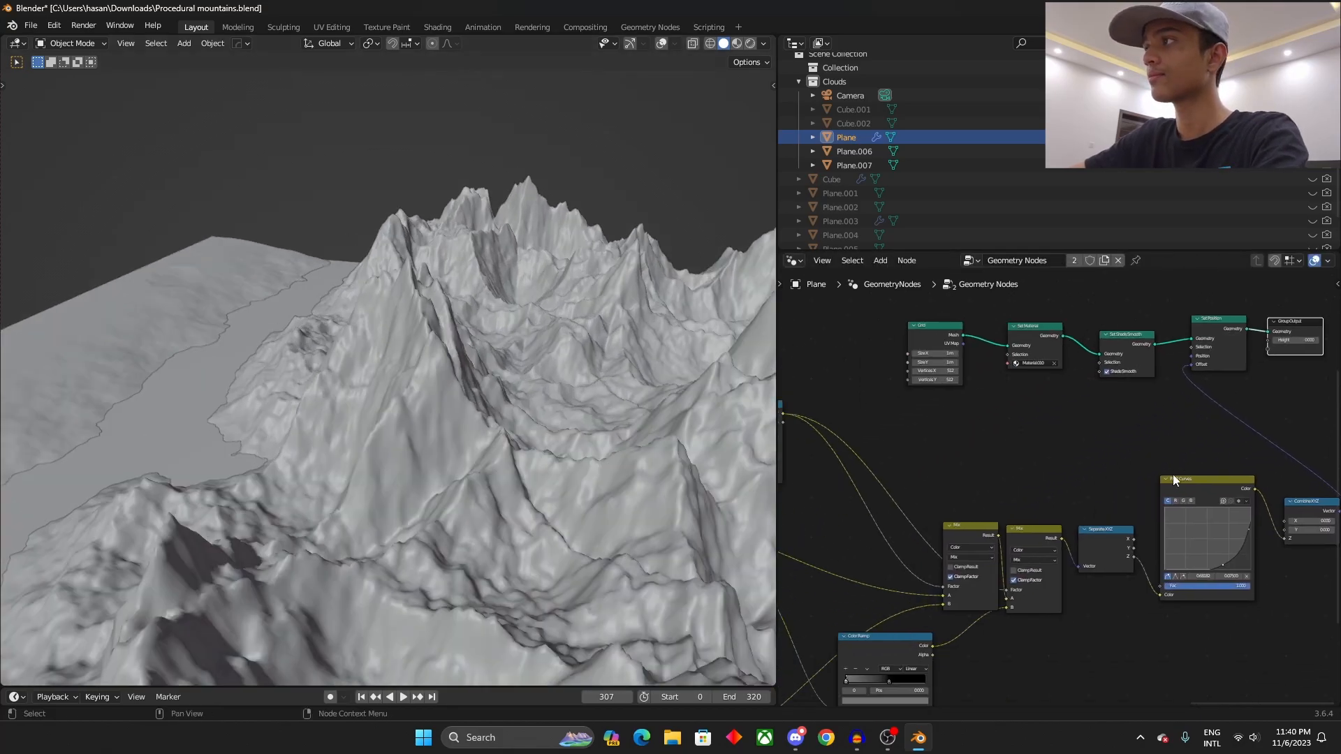